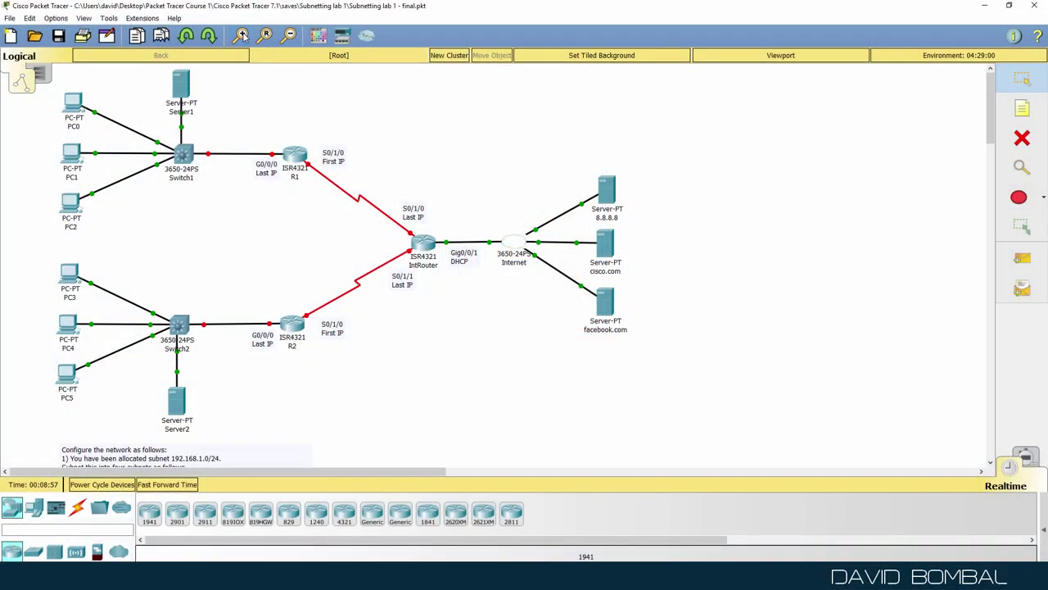
# Step: Zoom in four times on the Subnetting lab 1 topology so device and interface labels are readable
pyautogui.click(242, 35)
pyautogui.click(242, 36)
pyautogui.click(241, 35)
pyautogui.click(242, 35)
pyautogui.scroll(-5, 276, 423)
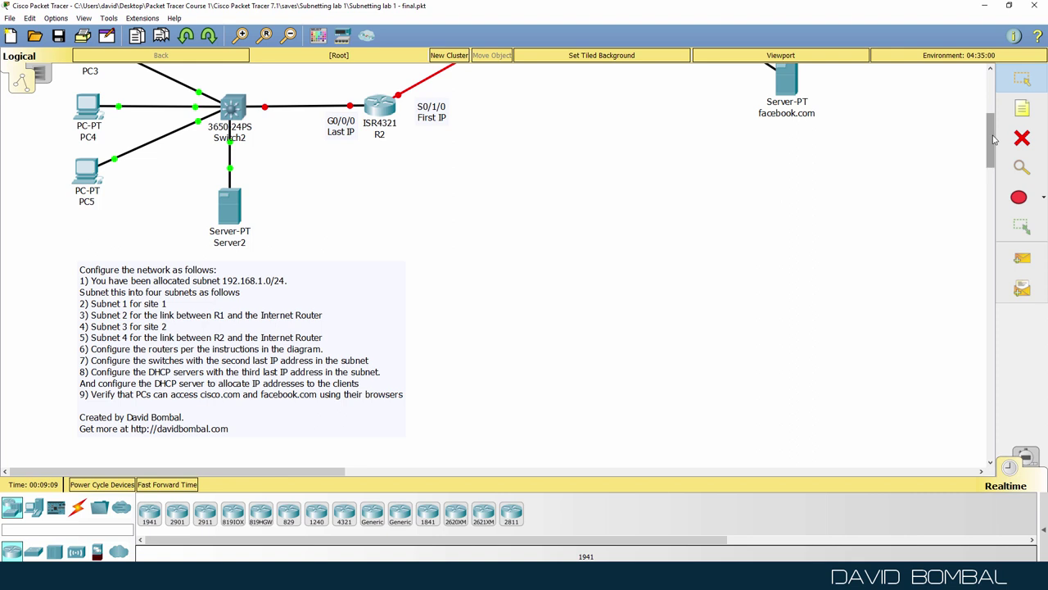
pyautogui.moveTo(990, 141); pyautogui.dragTo(990, 99)
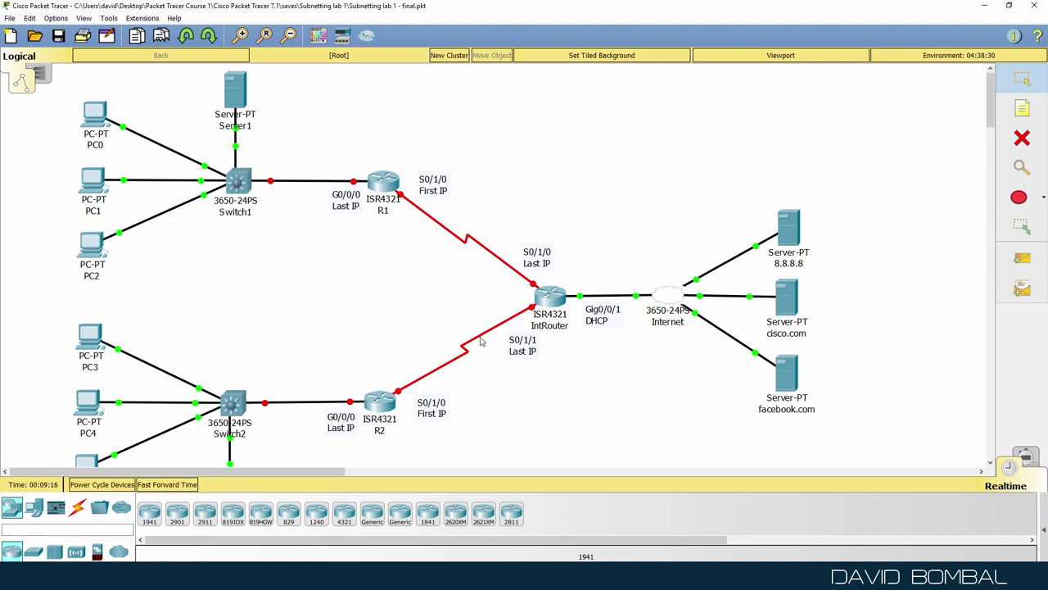
pyautogui.moveTo(991, 111); pyautogui.dragTo(973, 124)
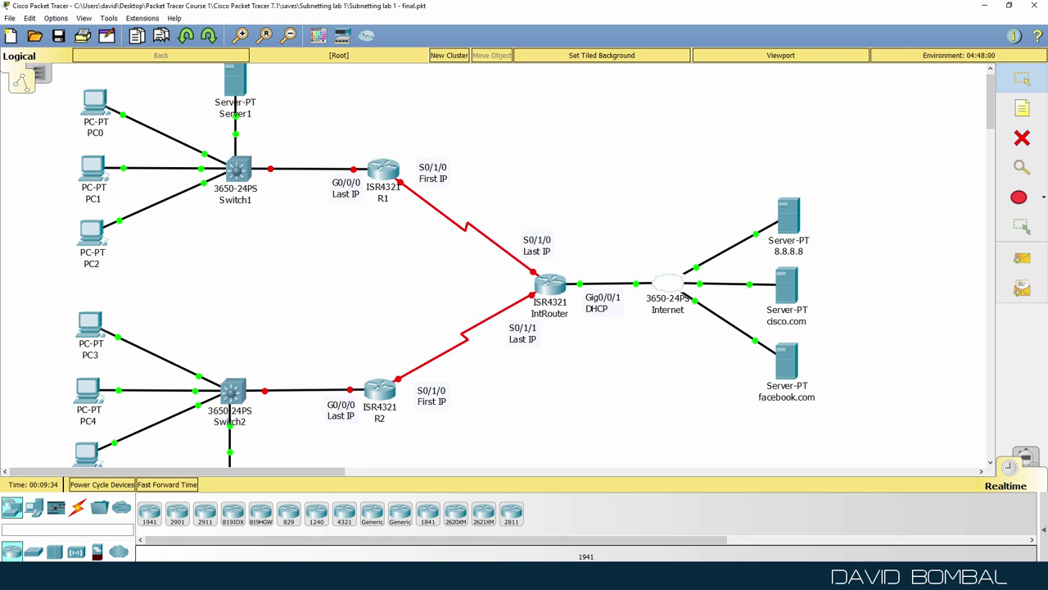
# Step: Type the heading '192.168.1.0/24 -> 4 subnets', the address 192.168.1.0, and a 'Network Host' label line above it
pyautogui.write('192.168.')
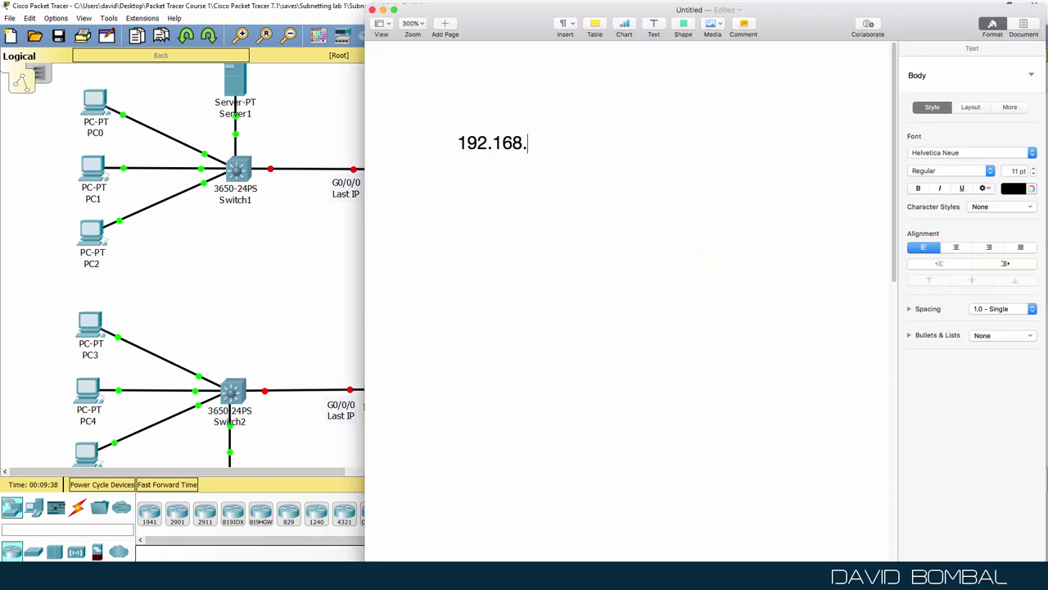
pyautogui.write('1.0/24 -> 4 subnets')
pyautogui.press('Return')
pyautogui.write('192.168.1.0')
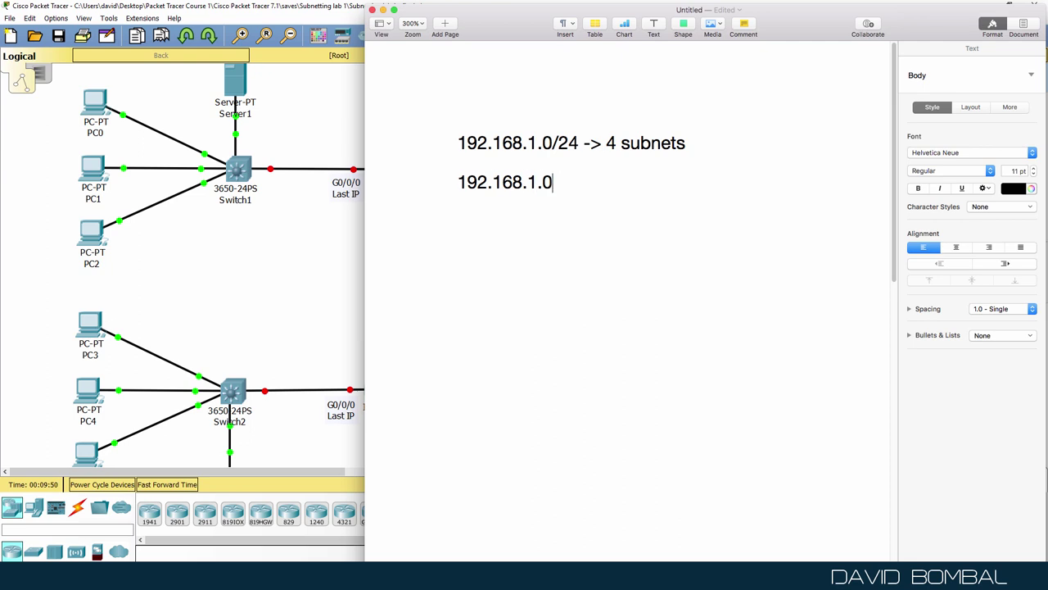
pyautogui.press('Up')
pyautogui.press('Return')
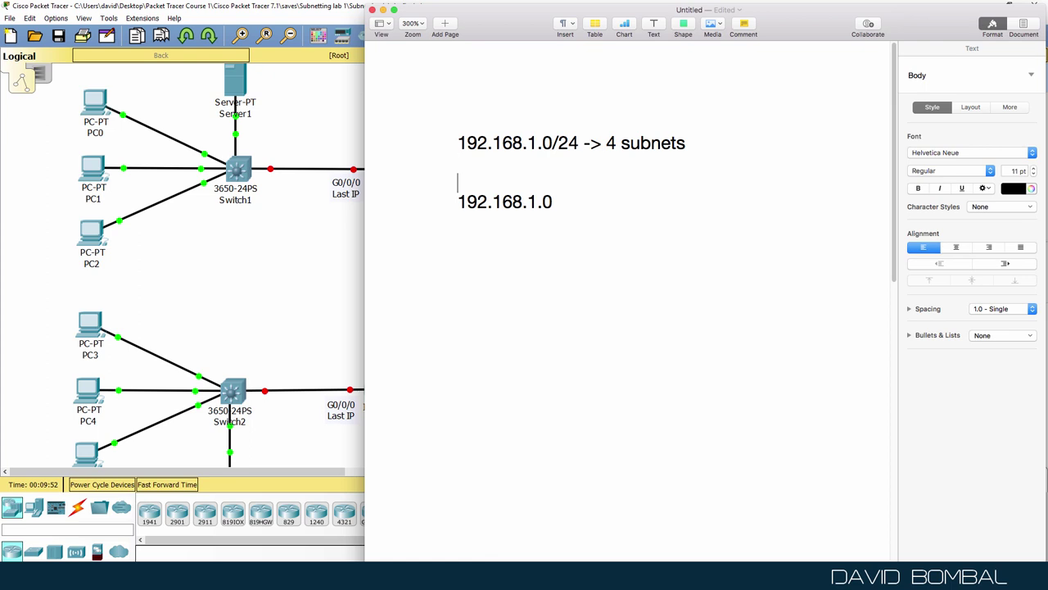
pyautogui.write('Network')
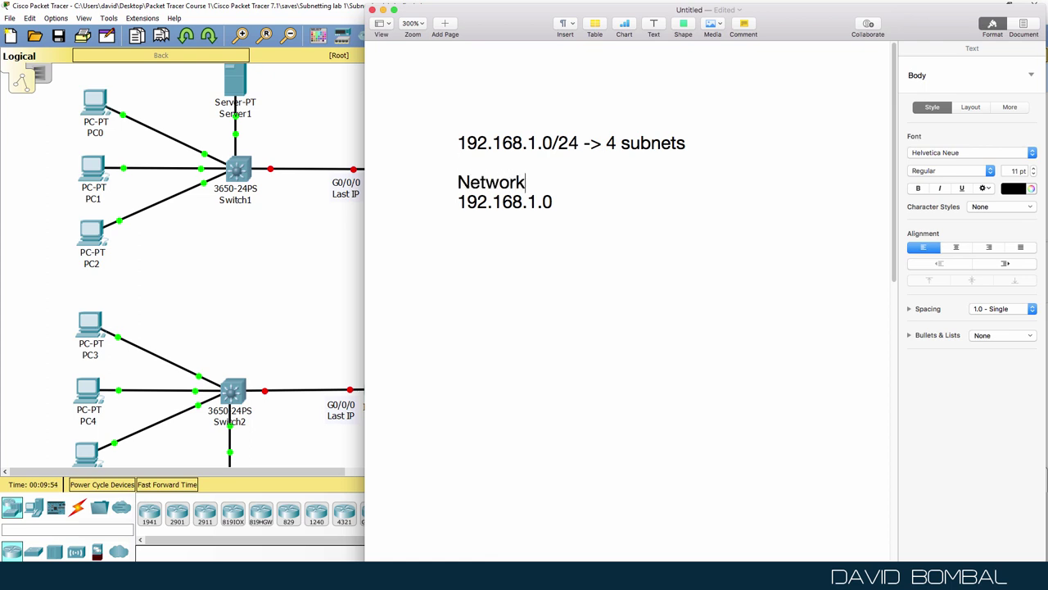
pyautogui.write('   Host')
# Step: Colour the 192.168.1. part of the address and the Network label blue
pyautogui.click(541, 182)
pyautogui.moveTo(542, 204); pyautogui.dragTo(449, 196)
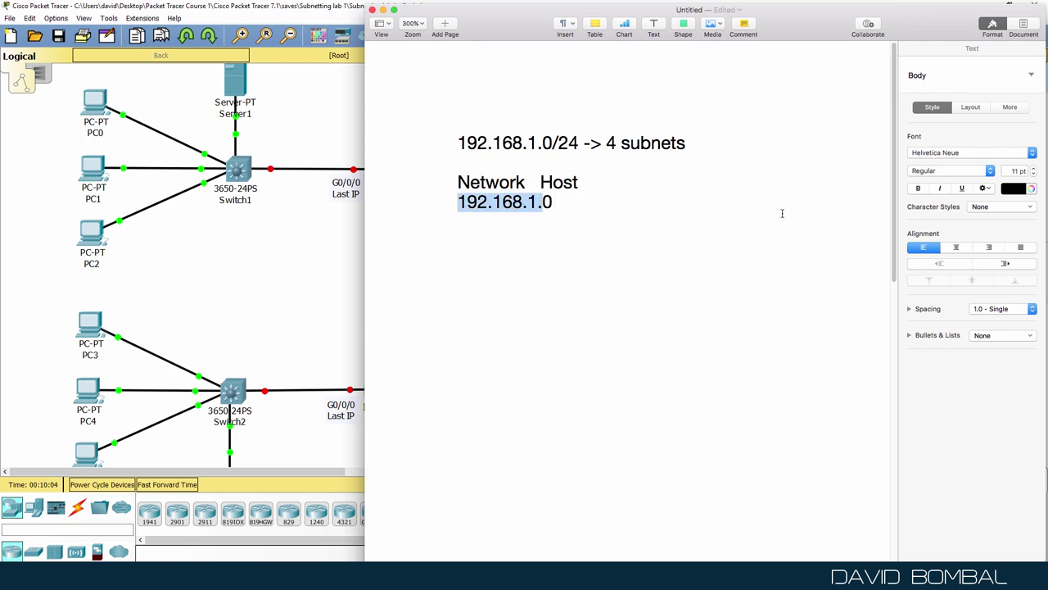
pyautogui.click(409, 243)
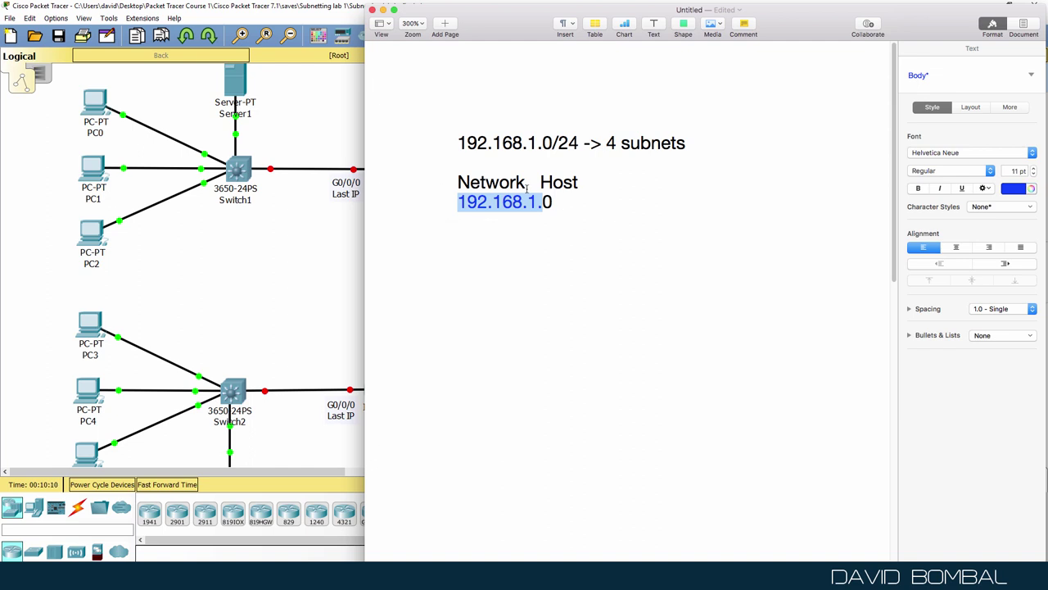
pyautogui.moveTo(526, 189); pyautogui.dragTo(438, 189)
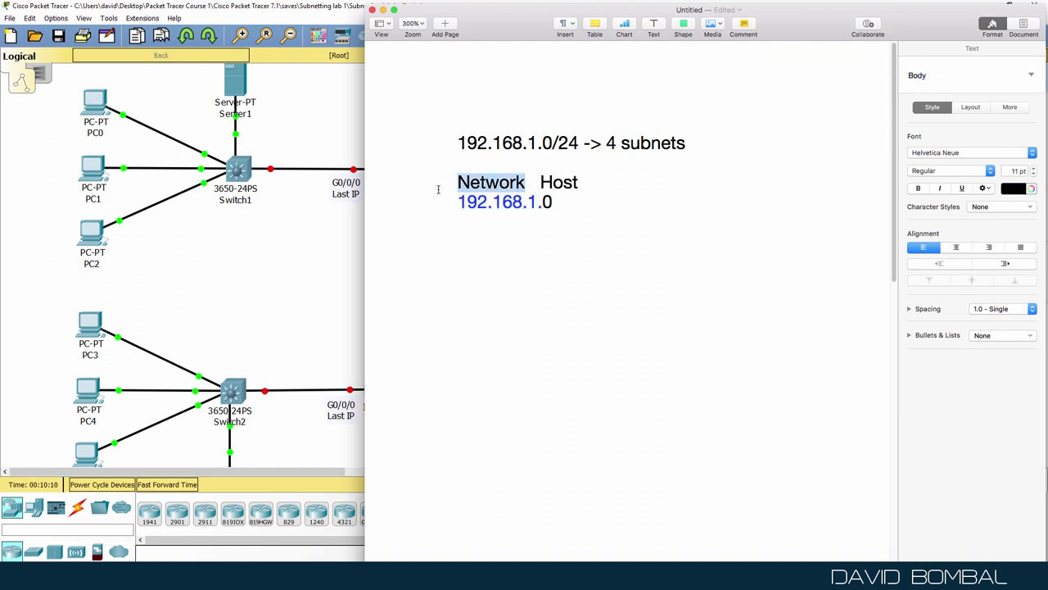
pyautogui.click(1031, 189)
pyautogui.click(413, 304)
# Step: Colour the Host label and the final 0 of 192.168.1.0 red
pyautogui.moveTo(539, 183); pyautogui.dragTo(642, 182)
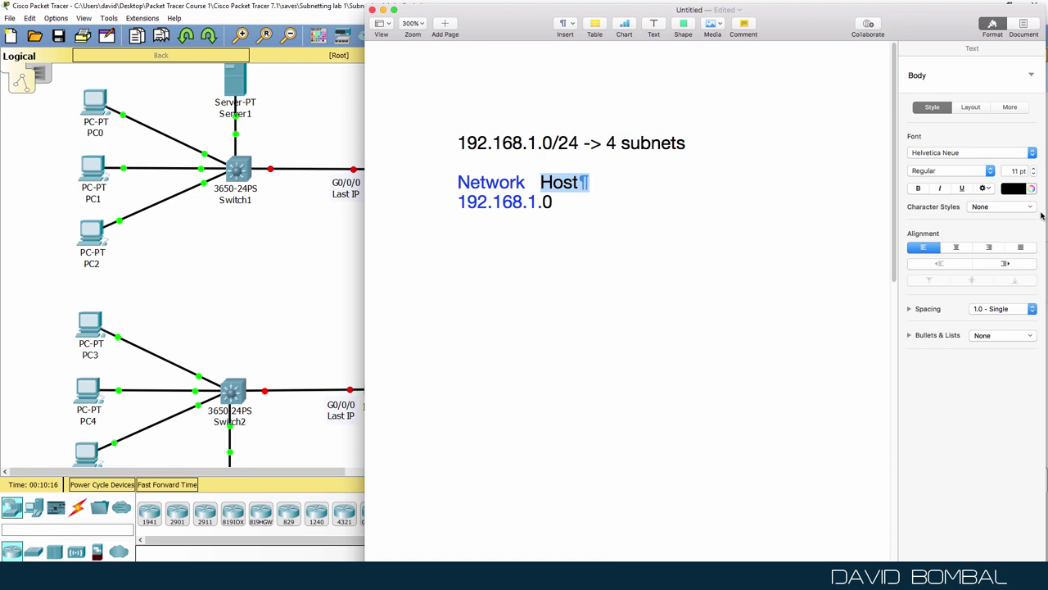
pyautogui.click(1031, 188)
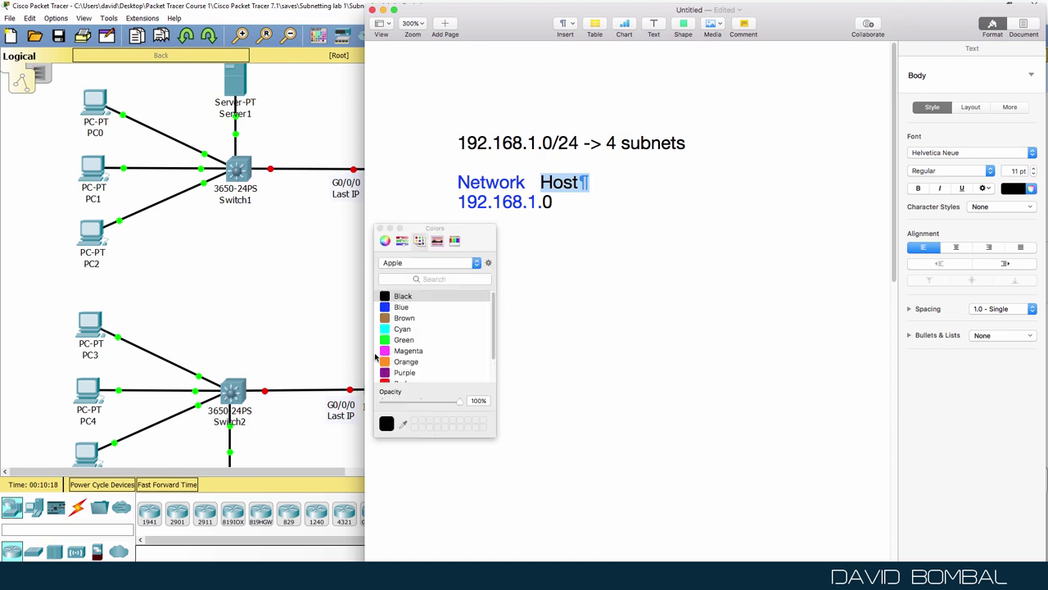
pyautogui.click(399, 379)
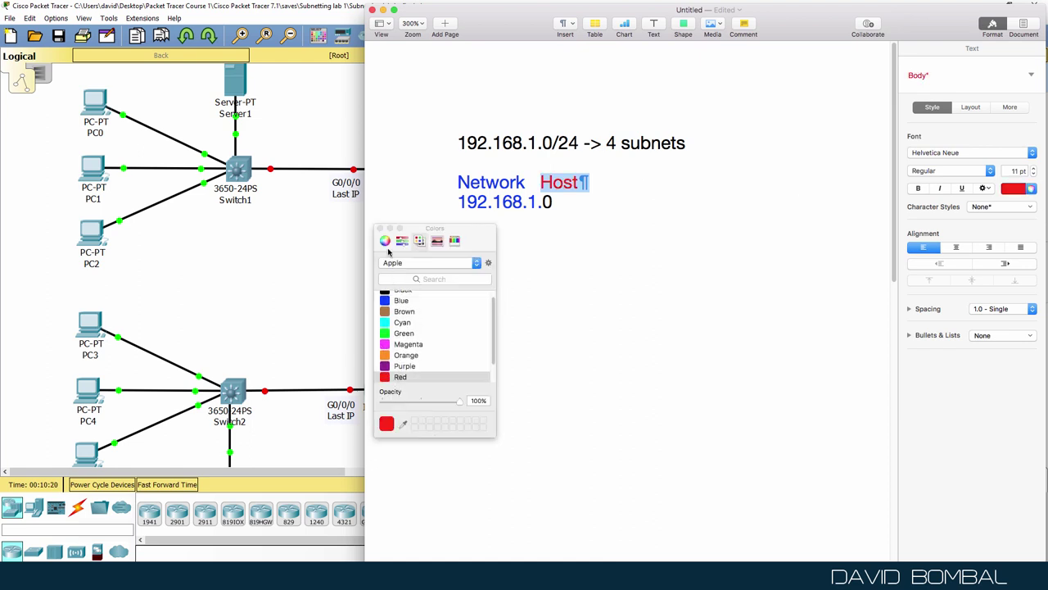
pyautogui.moveTo(555, 202); pyautogui.dragTo(544, 202)
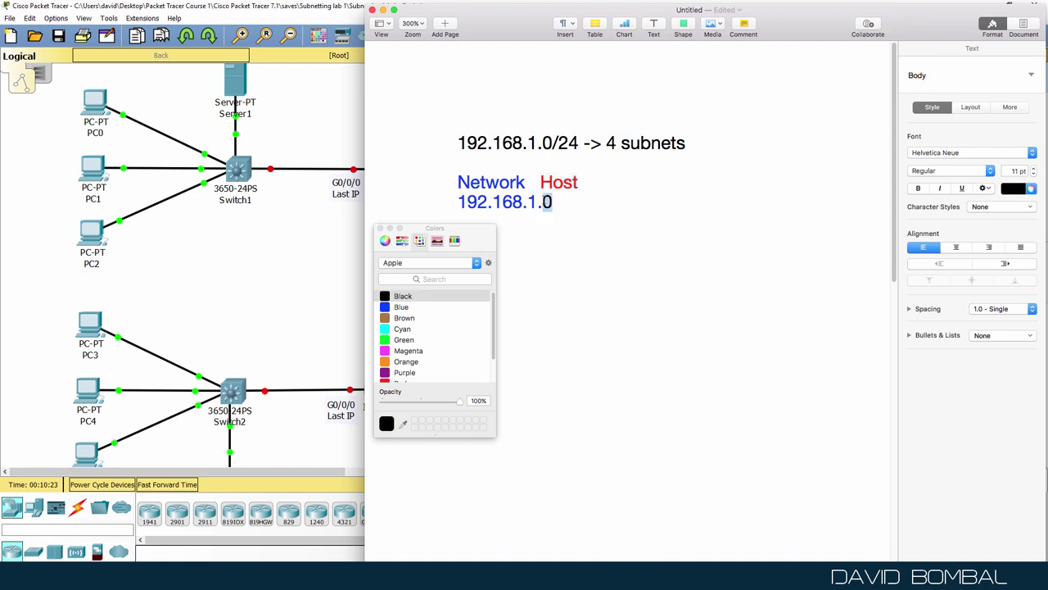
pyautogui.click(401, 381)
pyautogui.click(567, 247)
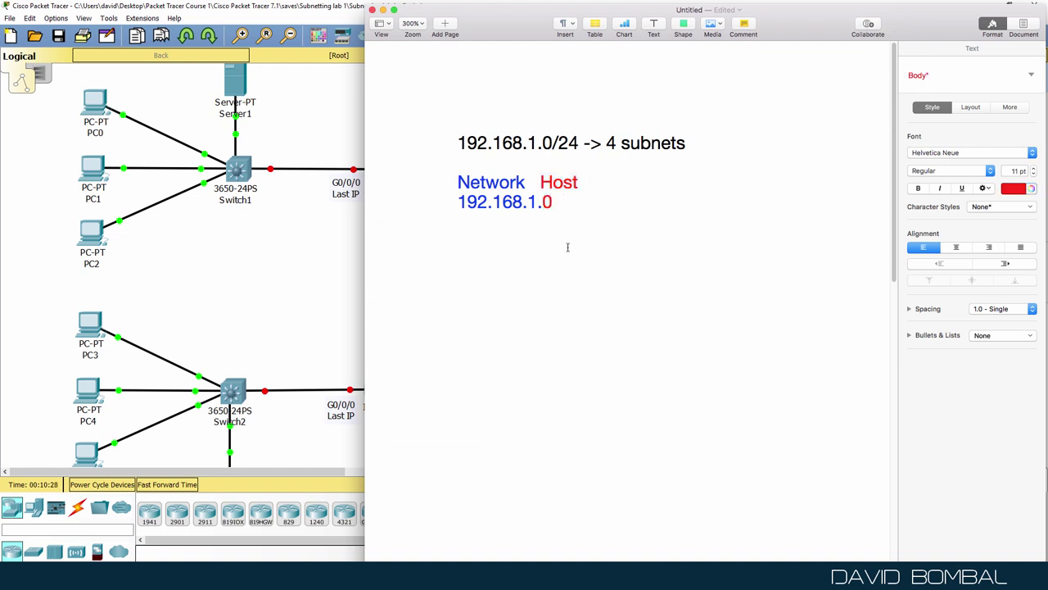
pyautogui.moveTo(458, 203); pyautogui.dragTo(538, 202)
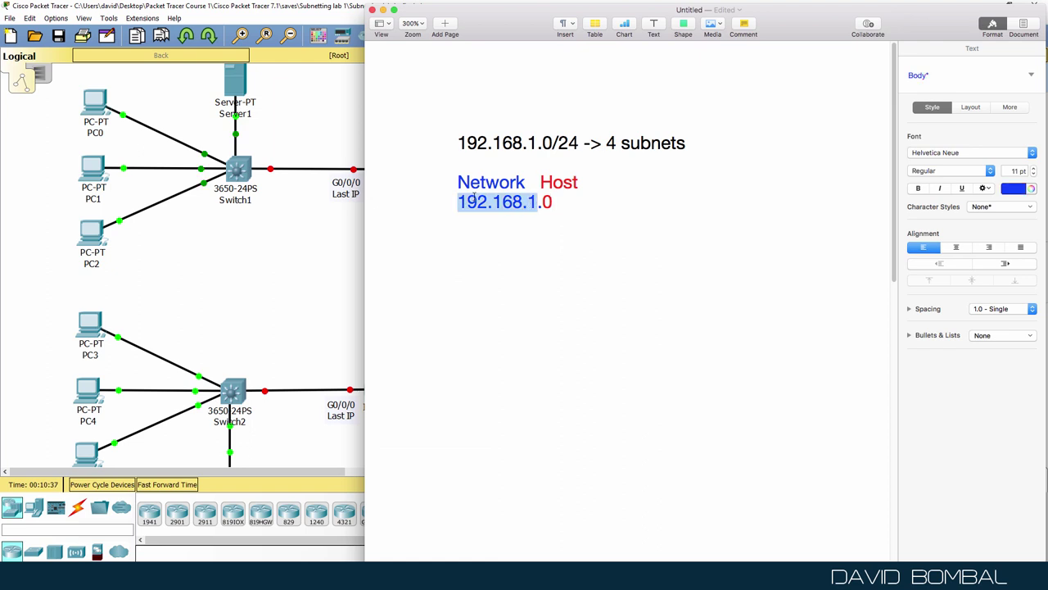
# Step: Add the binary mask line '24 = 1111 1111.1111 1111.1111 1111.0000 0000' below the heading
pyautogui.doubleClick(568, 143)
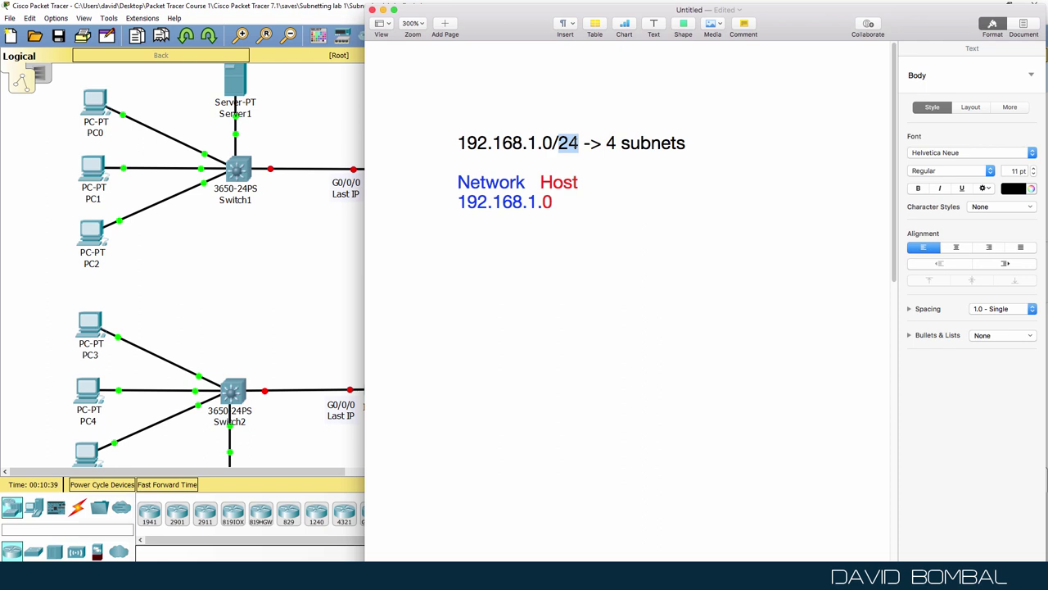
pyautogui.click(537, 156)
pyautogui.press('Return')
pyautogui.press('Return')
pyautogui.write('24 = ')
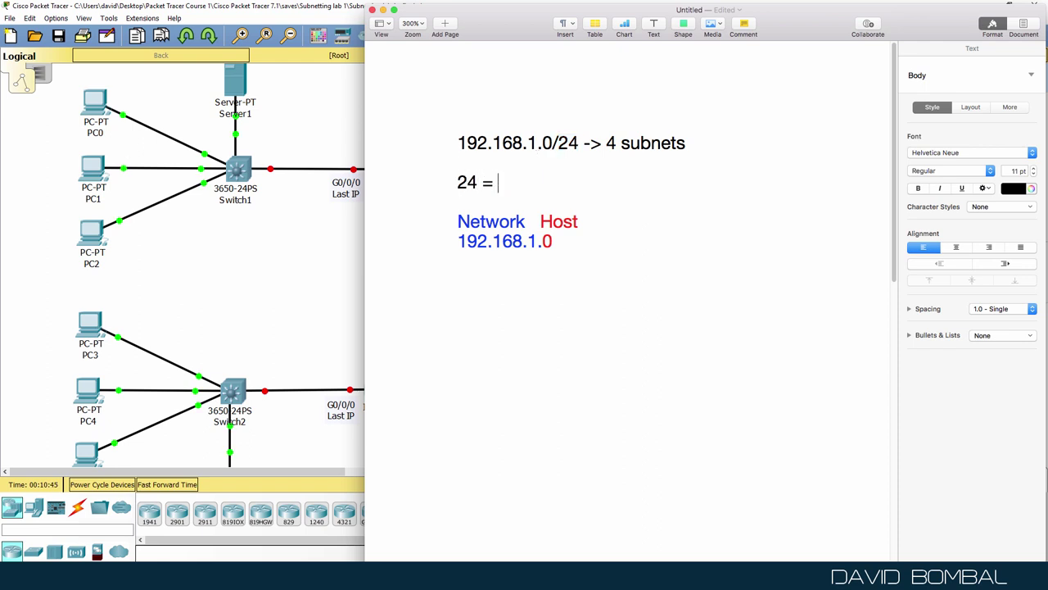
pyautogui.write('1111 1111.1111 1111.1111 1111.0000 0000')
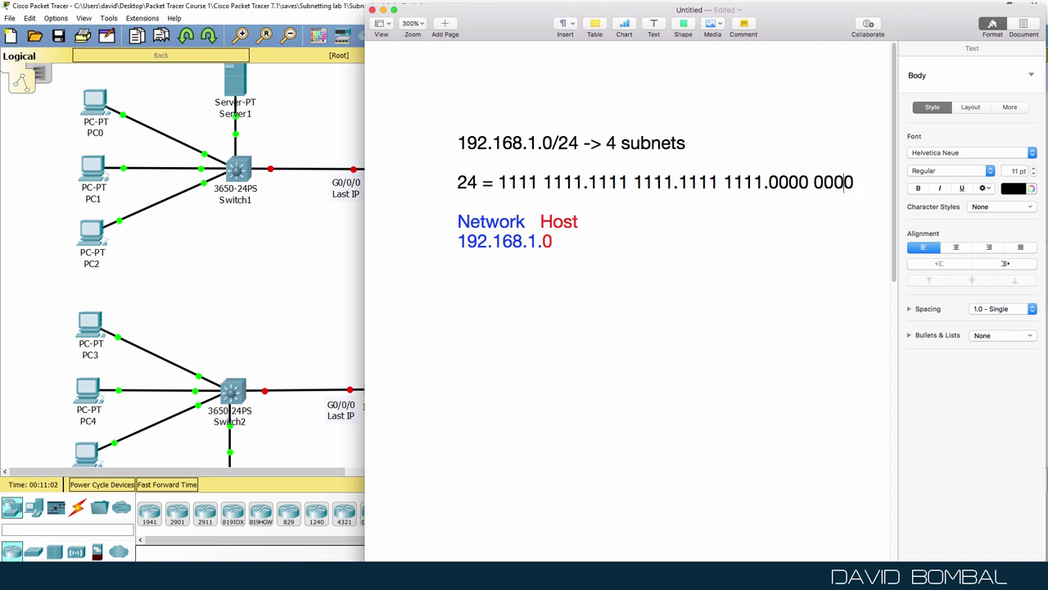
# Step: Write the decimal mask 255 .255 .255 .0 beneath the binary octets
pyautogui.moveTo(498, 182); pyautogui.dragTo(767, 182)
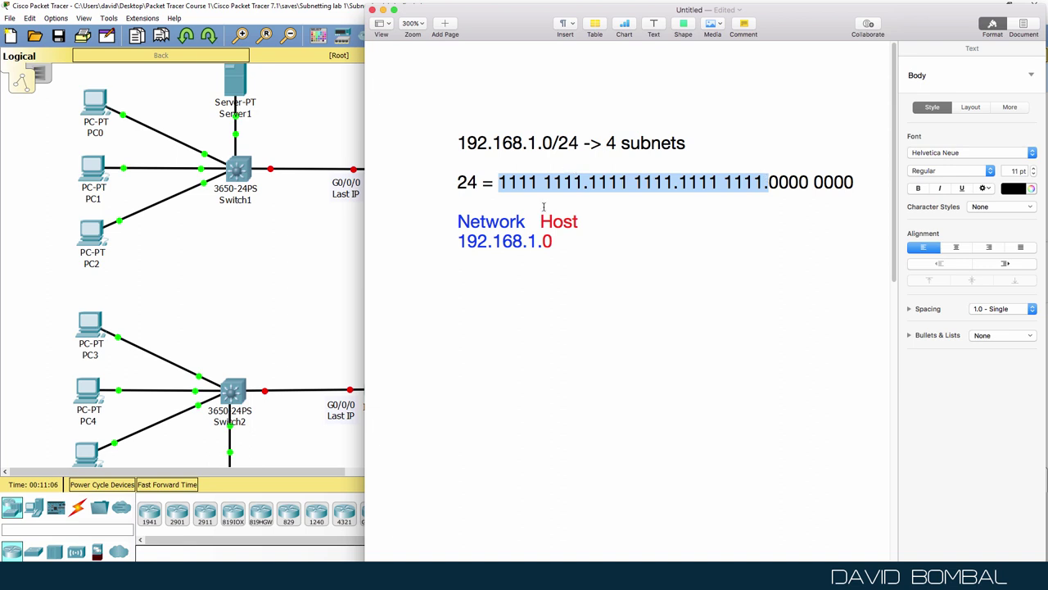
pyautogui.click(768, 182)
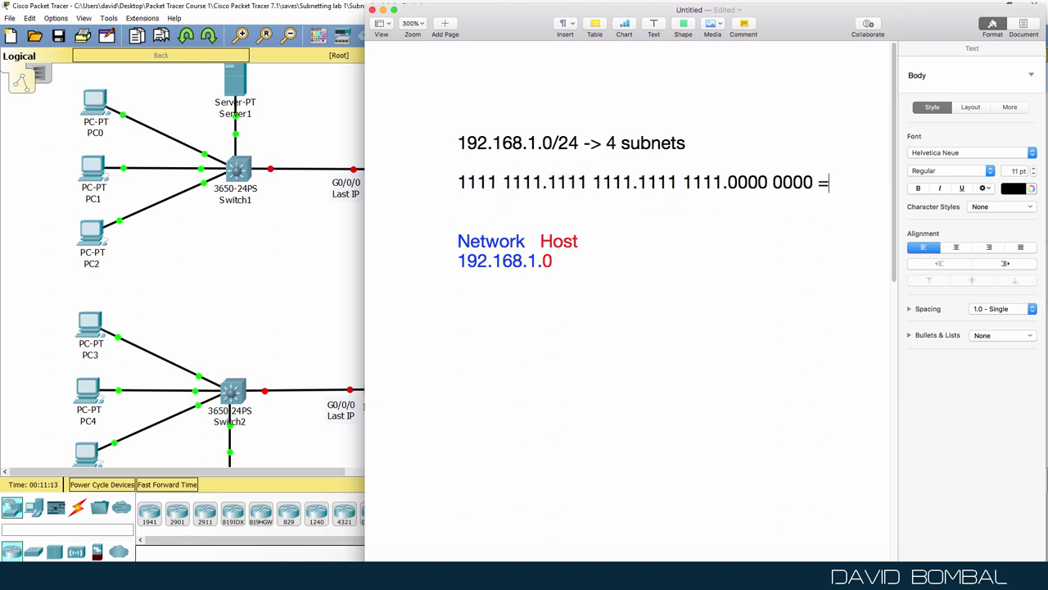
pyautogui.write('24')
pyautogui.write('2555')
pyautogui.press('BackSpace')
pyautogui.write('. 2555')
pyautogui.press('BackSpace')
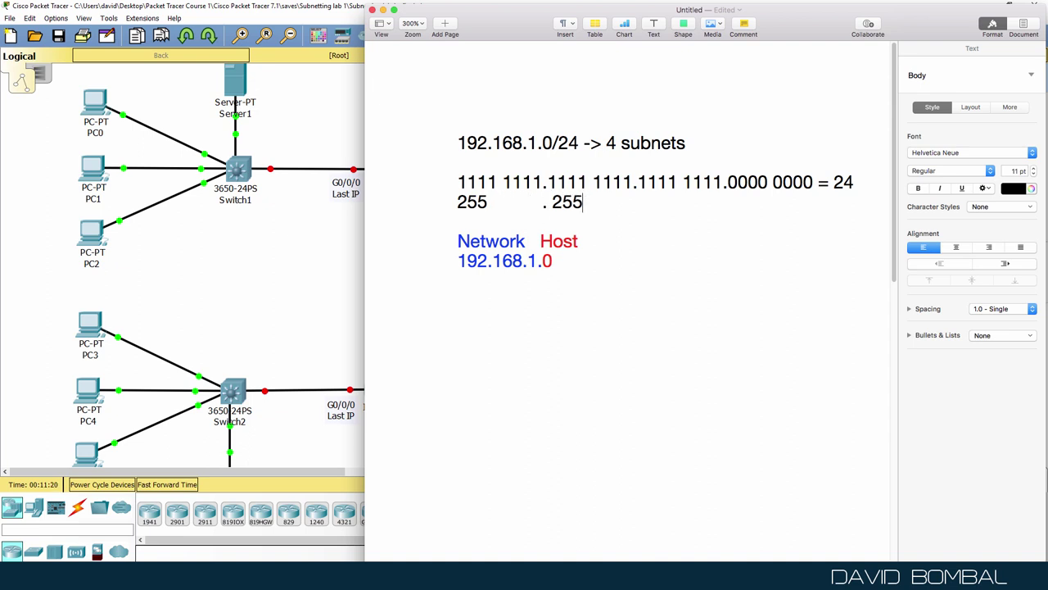
pyautogui.write('. 255          .25')
pyautogui.press('BackSpace')
pyautogui.write('.0')
# Step: Colour the mask's final 0000 0000 octet red and its first three octets blue
pyautogui.moveTo(457, 186); pyautogui.dragTo(542, 182)
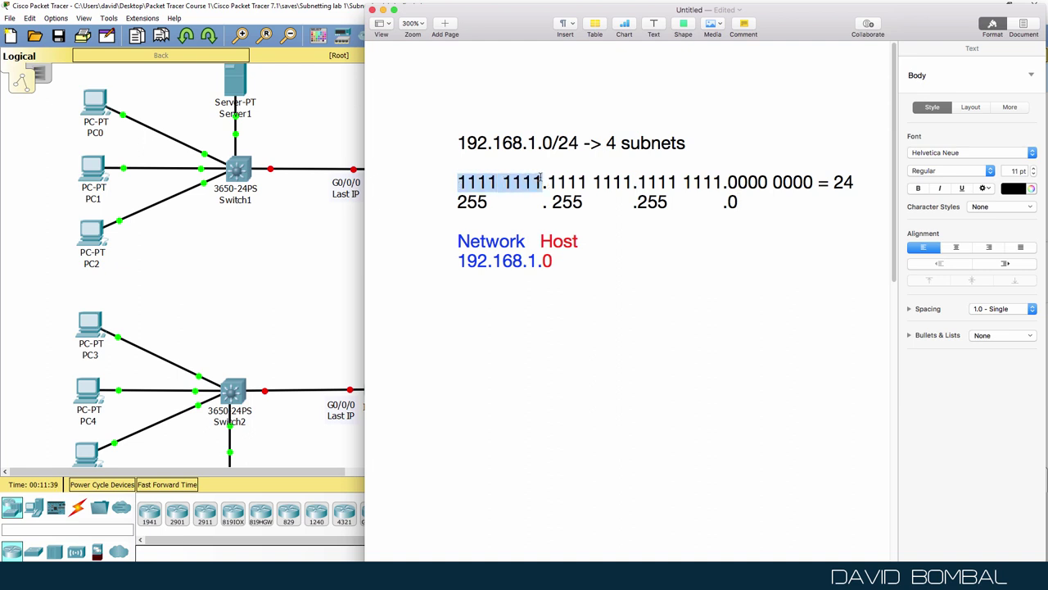
pyautogui.moveTo(457, 202); pyautogui.dragTo(492, 200)
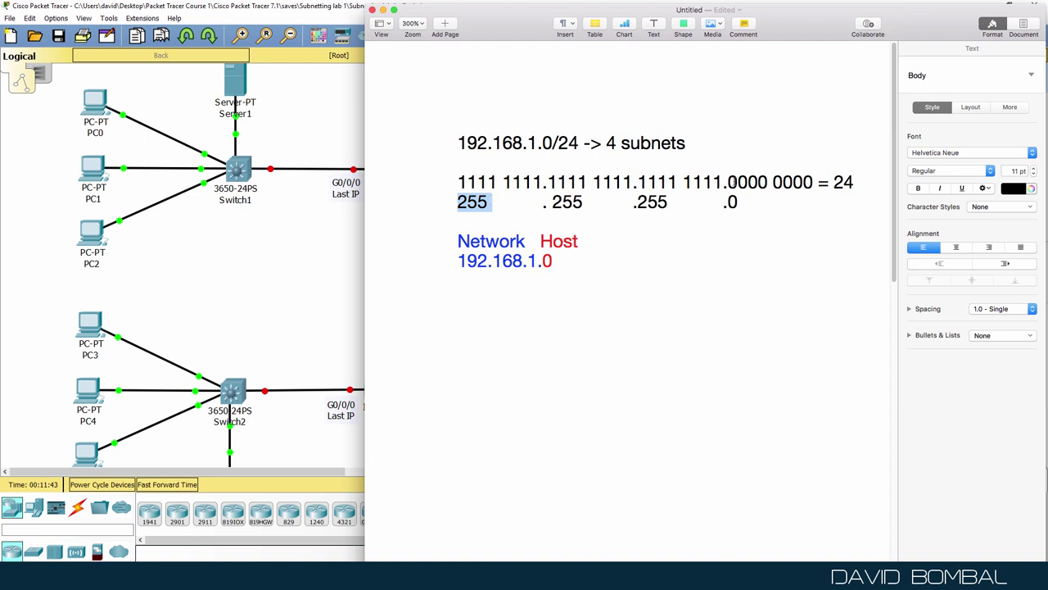
pyautogui.moveTo(729, 182); pyautogui.dragTo(813, 180)
pyautogui.click(1022, 190)
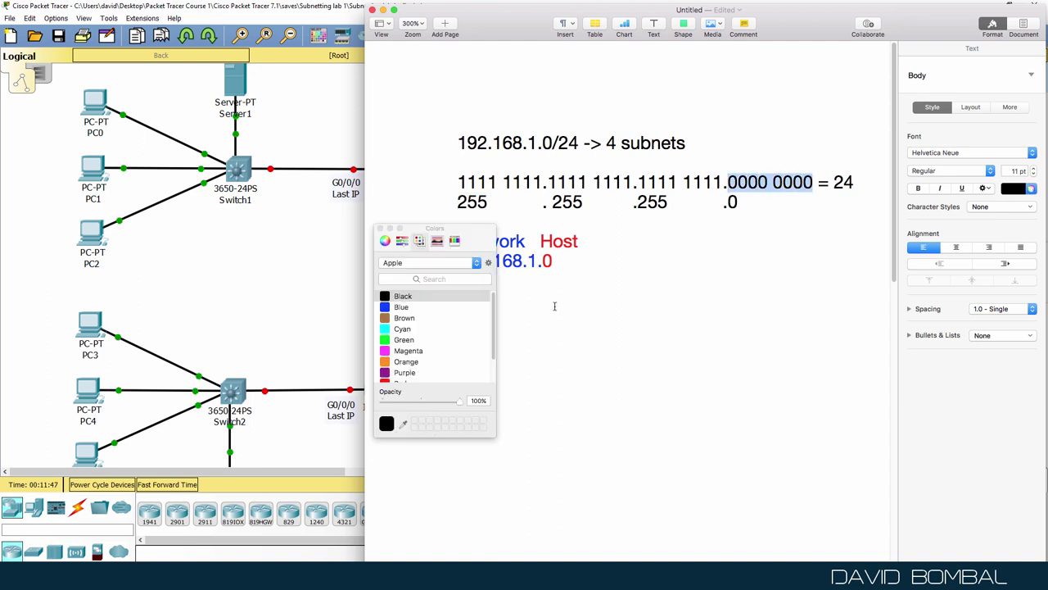
pyautogui.click(401, 377)
pyautogui.moveTo(724, 182); pyautogui.dragTo(457, 182)
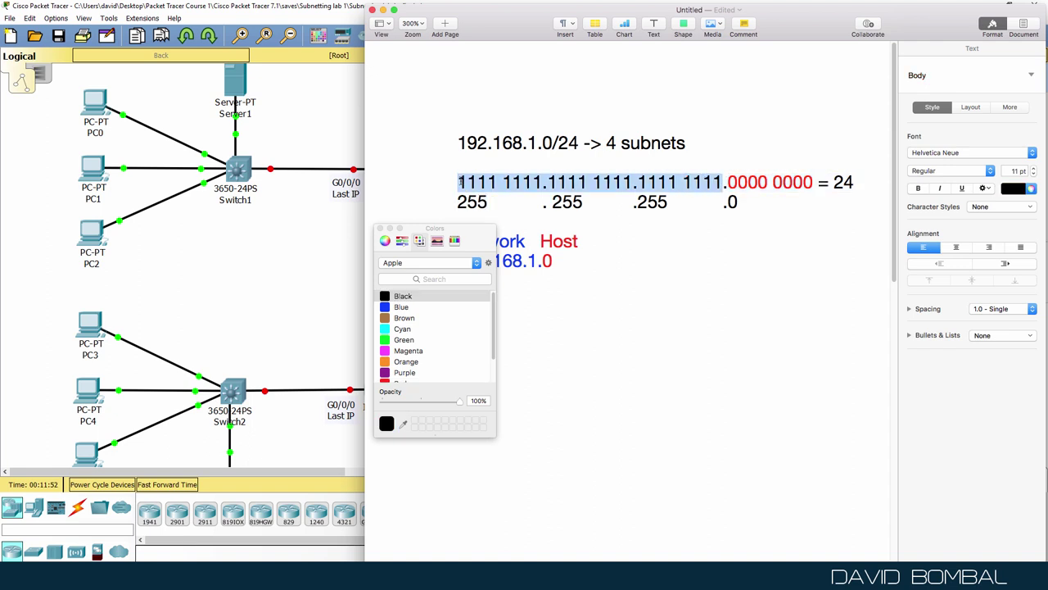
pyautogui.click(402, 307)
pyautogui.click(412, 232)
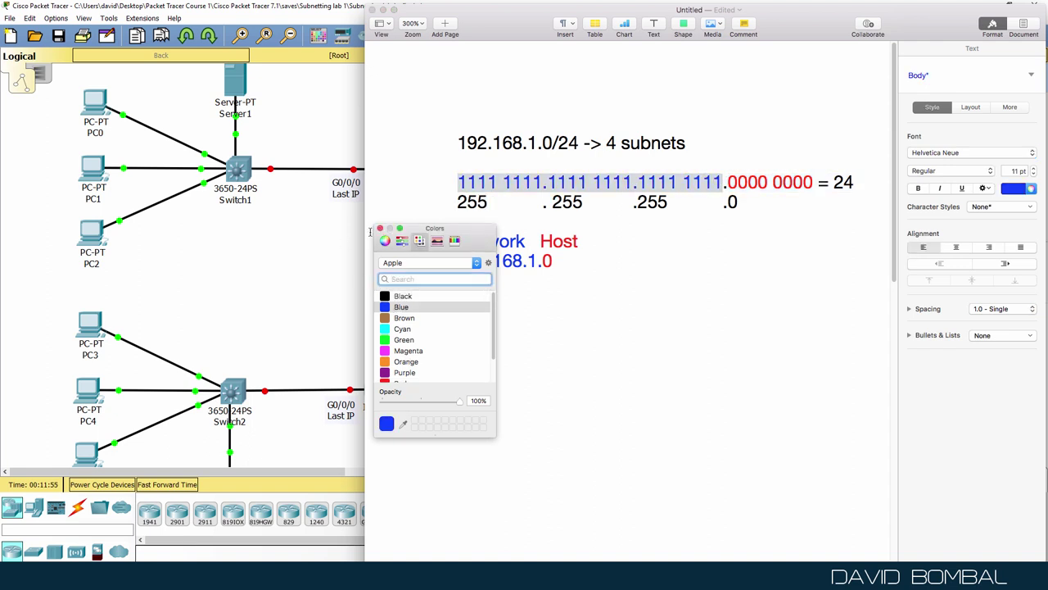
pyautogui.click(379, 229)
# Step: Extend the address after 192.168.1.0 with host bits 000 0000 and begin a Subnet line
pyautogui.click(607, 254)
pyautogui.click(566, 273)
pyautogui.write('000')
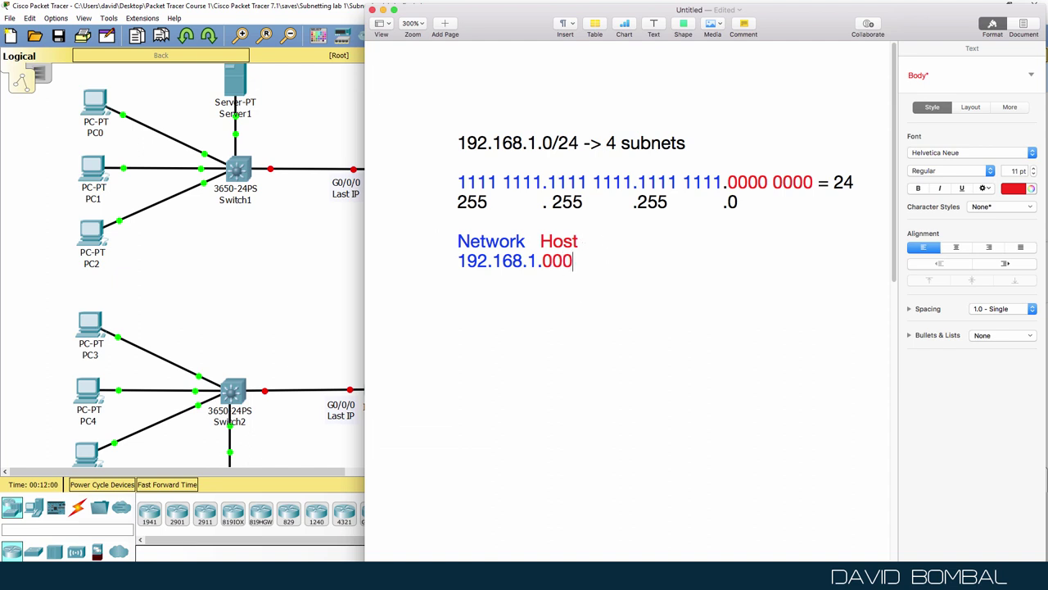
pyautogui.write(' 0000')
pyautogui.write('Sunet')
# Step: Correct the new line to read 'Subnet = Stealing', inserting the missing 'n' in Subet
pyautogui.press('BackSpace')
pyautogui.press('BackSpace')
pyautogui.press('BackSpace')
pyautogui.write('bet = Set')
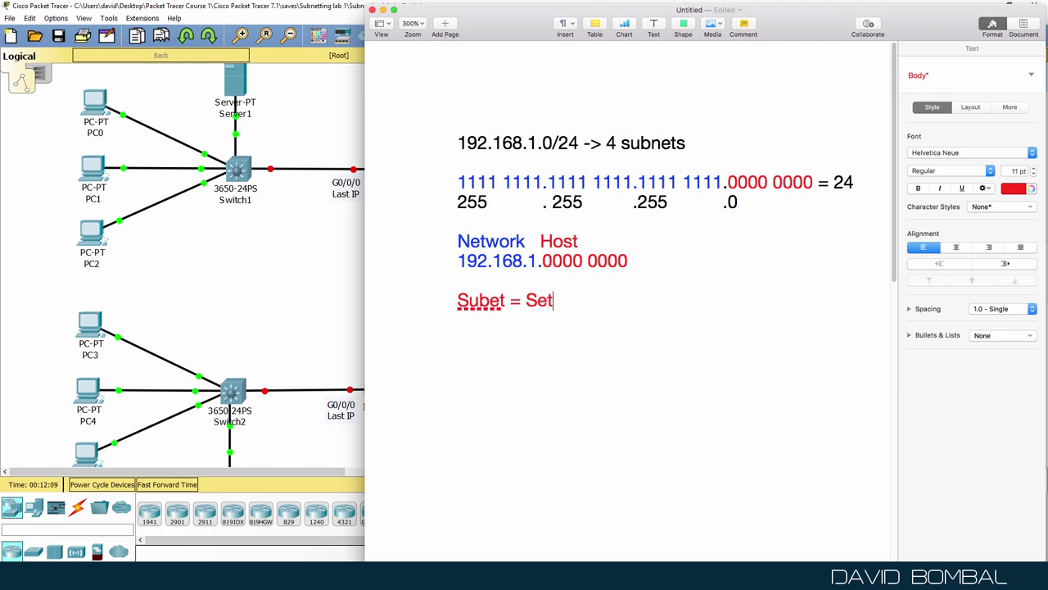
pyautogui.press('BackSpace')
pyautogui.press('BackSpace')
pyautogui.write('tealing')
pyautogui.press('Return')
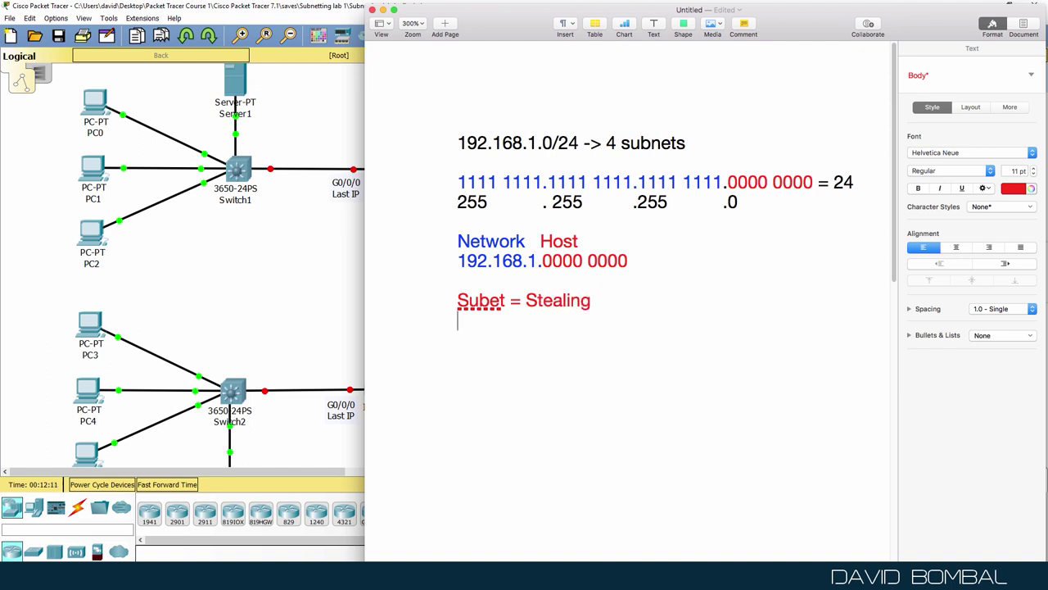
pyautogui.click(490, 299)
pyautogui.write('n')
pyautogui.click(528, 353)
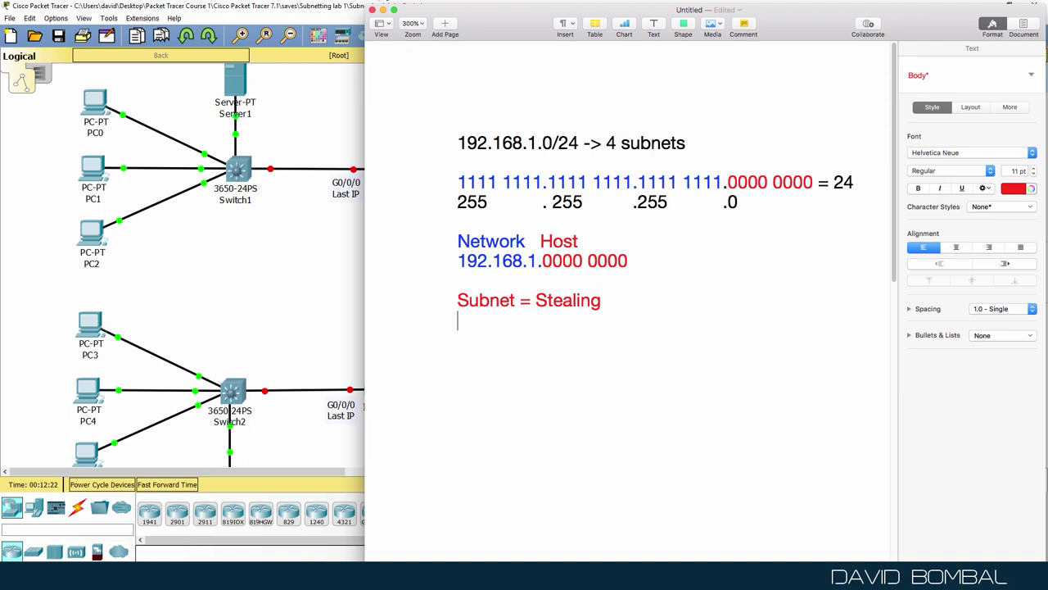
pyautogui.click(606, 143)
pyautogui.moveTo(606, 142); pyautogui.dragTo(701, 144)
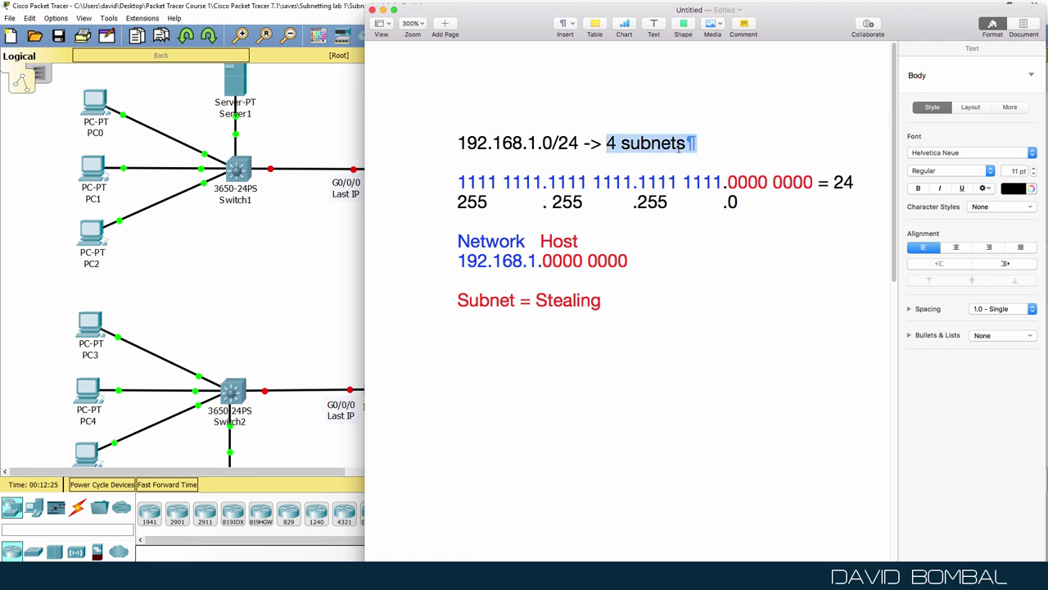
# Step: Add formula lines '2^n -> Subnets' and '2^n - 2 -> Hosts' below the title
pyautogui.click(712, 148)
pyautogui.press('Return')
pyautogui.press('Return')
pyautogui.press('Return')
pyautogui.press('Return')
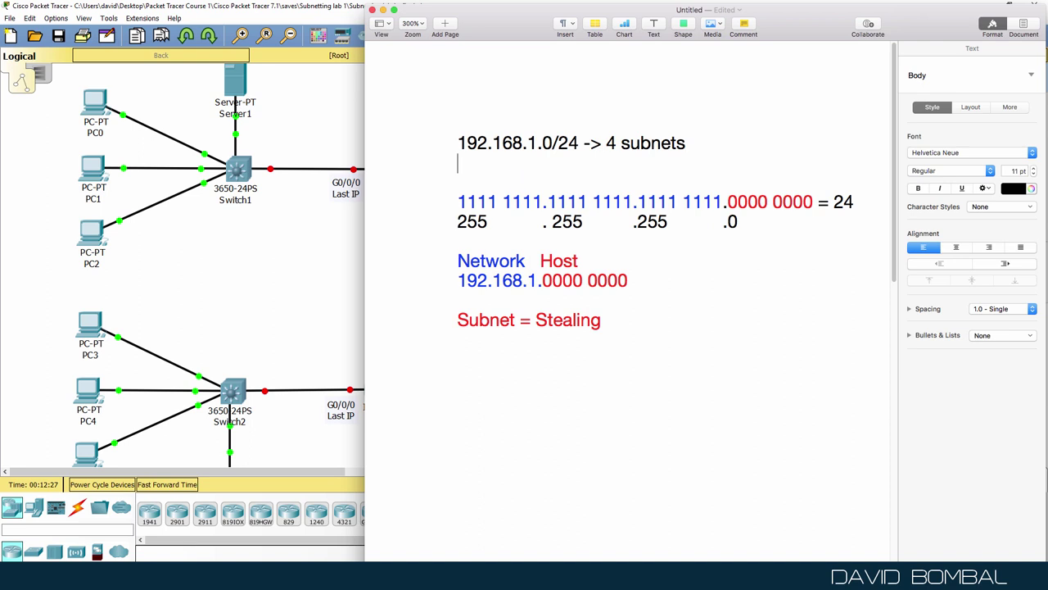
pyautogui.write('2')
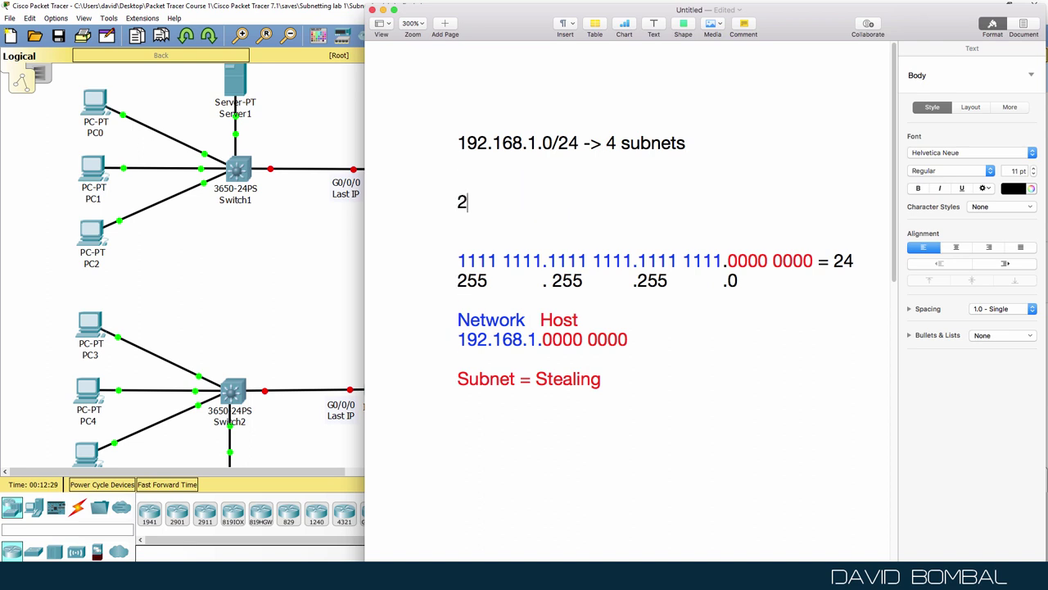
pyautogui.write('^n')
pyautogui.press('BackSpace')
pyautogui.write('^n')
pyautogui.press('Return')
pyautogui.write('2^n')
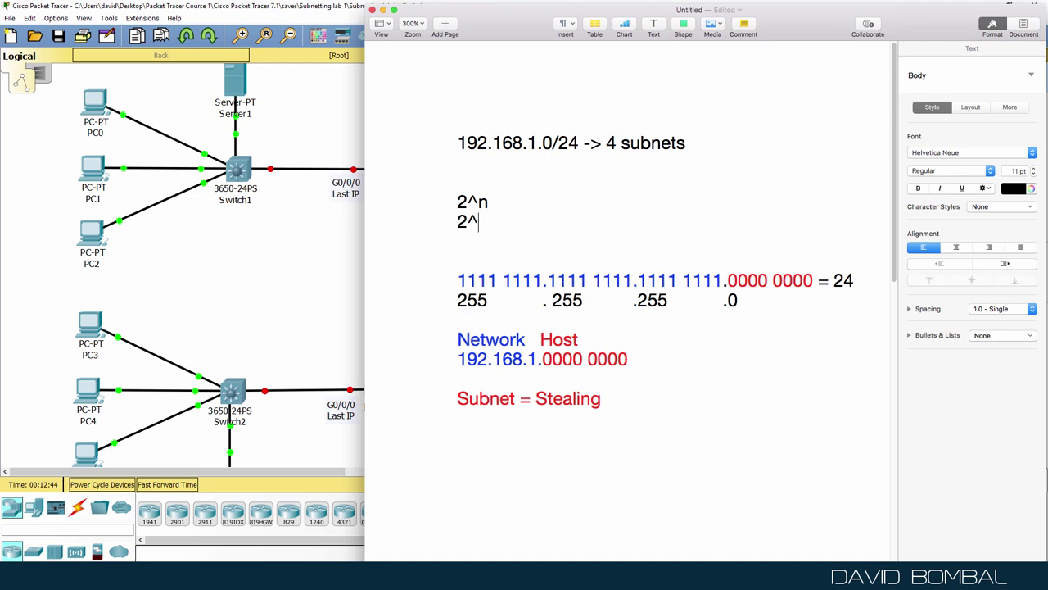
pyautogui.write(' - 2 -')
pyautogui.press('BackSpace')
pyautogui.write('-> Sunet')
pyautogui.press('BackSpace')
pyautogui.press('BackSpace')
pyautogui.press('BackSpace')
pyautogui.write('bnets')
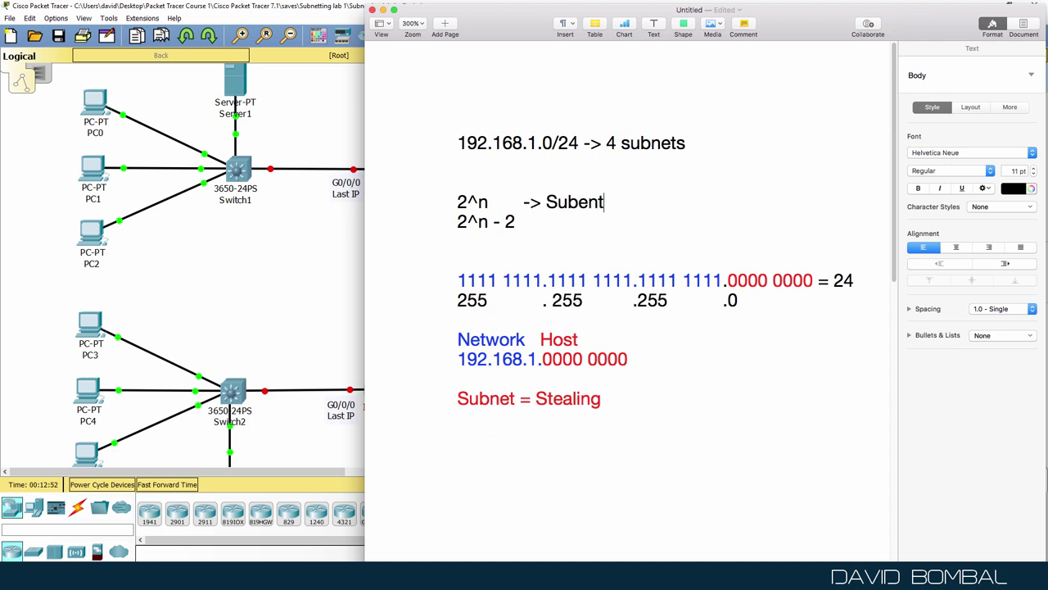
pyautogui.click(515, 221)
pyautogui.write('-> Hosts')
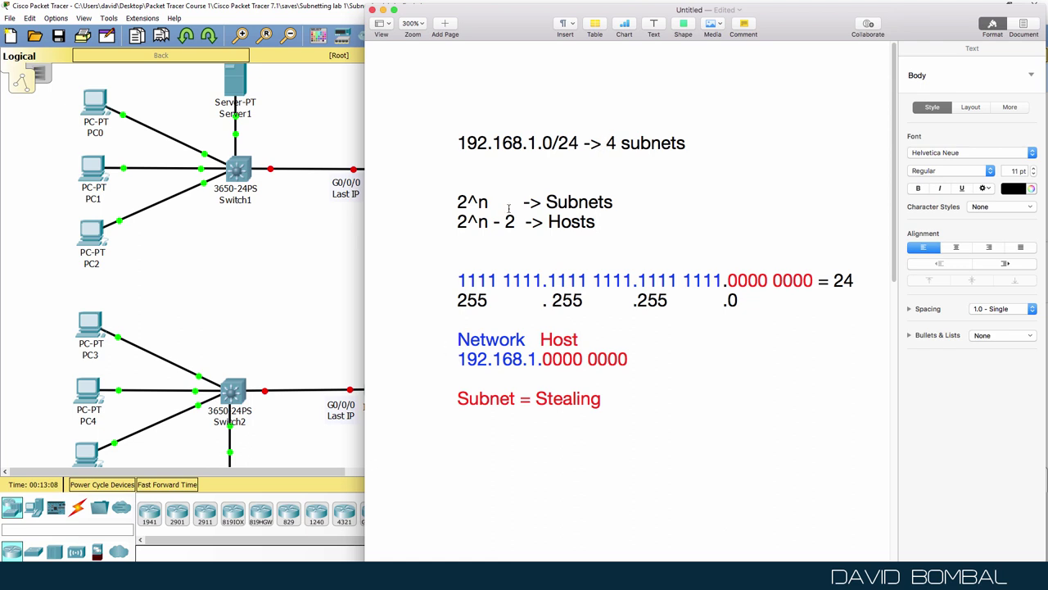
# Step: Append the worked hosts example '2^3 - 2 = 6 hosts' to the hosts formula
pyautogui.moveTo(581, 143); pyautogui.dragTo(440, 139)
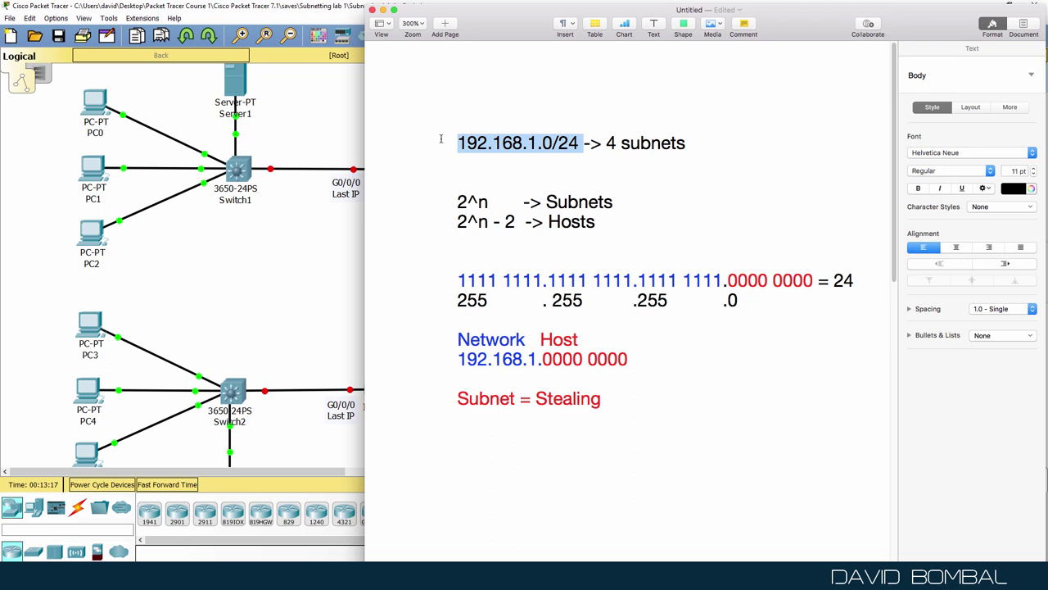
pyautogui.moveTo(454, 222); pyautogui.dragTo(488, 222)
pyautogui.click(488, 222)
pyautogui.doubleClick(488, 222)
pyautogui.moveTo(493, 222); pyautogui.dragTo(515, 222)
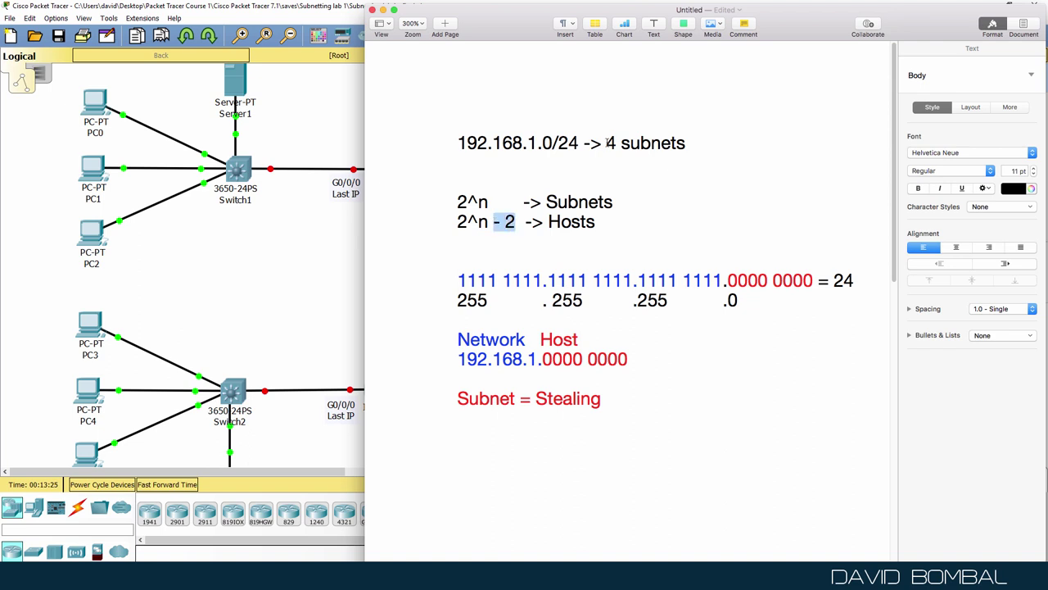
pyautogui.click(608, 223)
pyautogui.write('2^3 - 2')
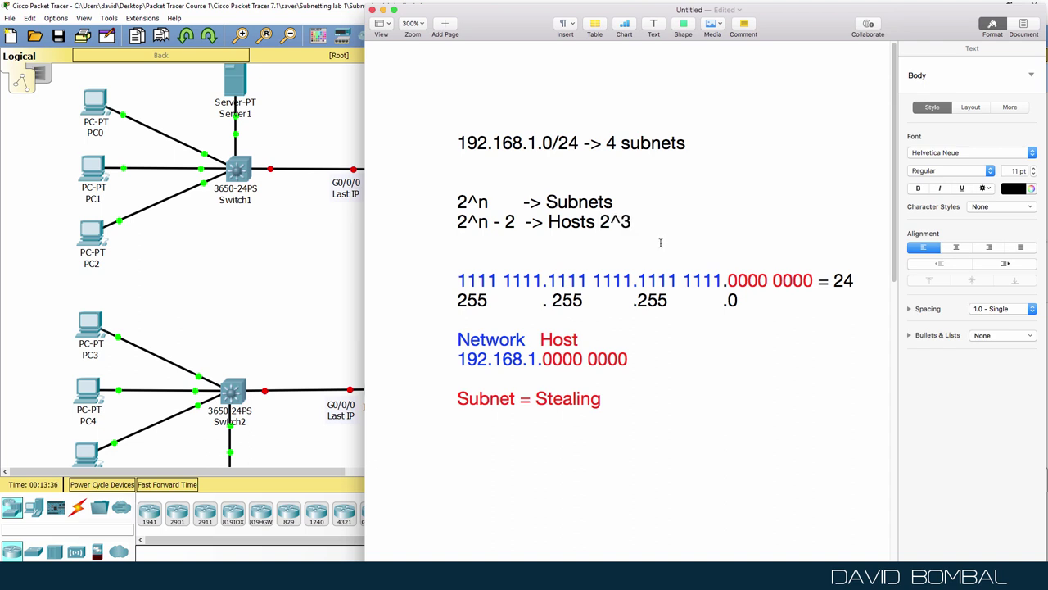
pyautogui.write('= 6 hosts')
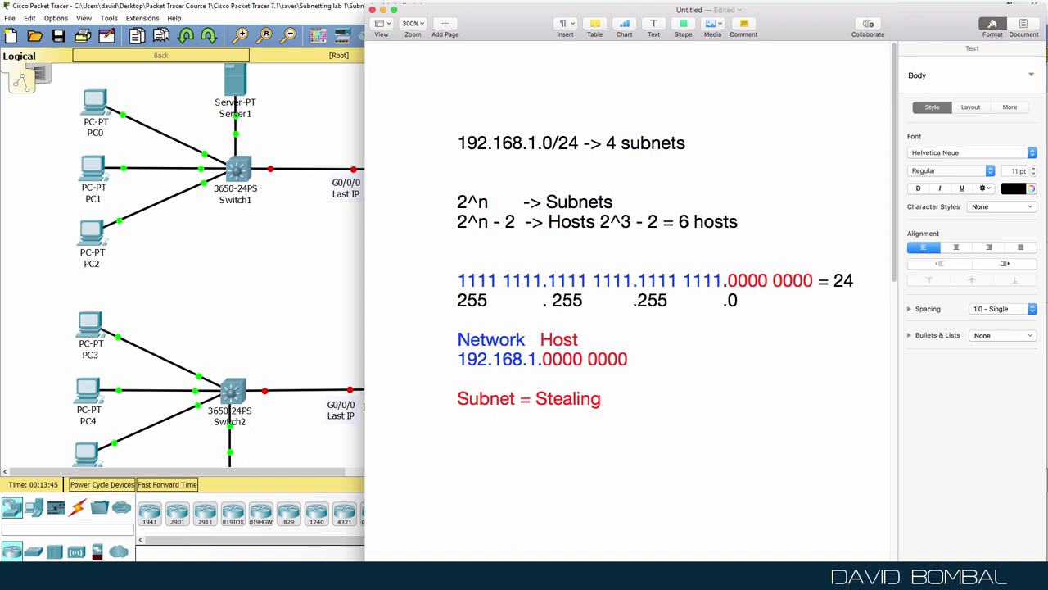
# Step: Add the worked subnets example '-> Subnets 2^2 = 4' and review the exponents 2 and 3
pyautogui.doubleClick(654, 222)
pyautogui.click(632, 222)
pyautogui.write('-> Subnets')
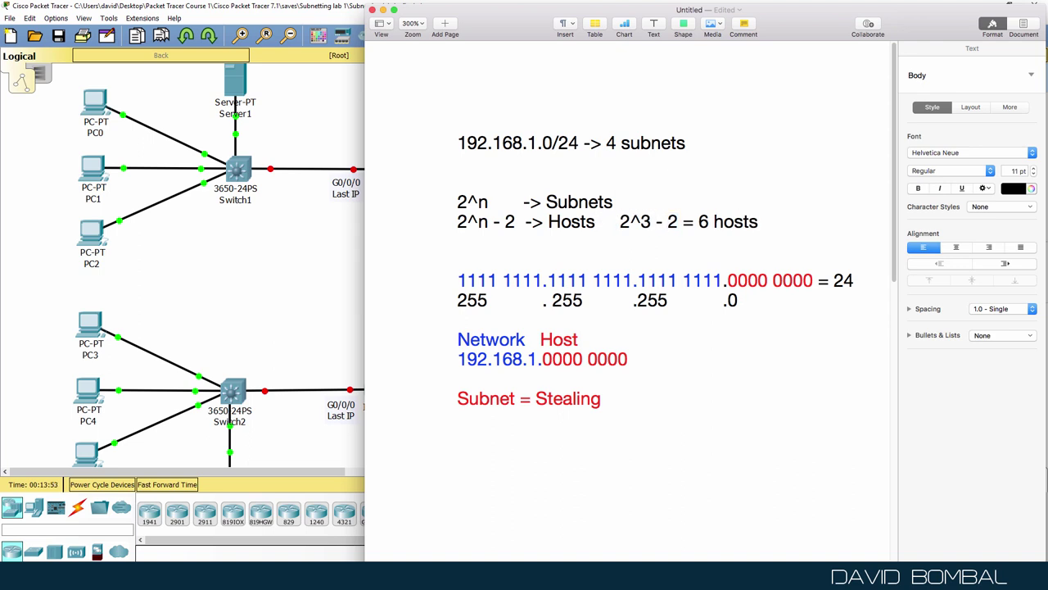
pyautogui.write(' 2^2 = 4')
pyautogui.moveTo(606, 142); pyautogui.dragTo(696, 144)
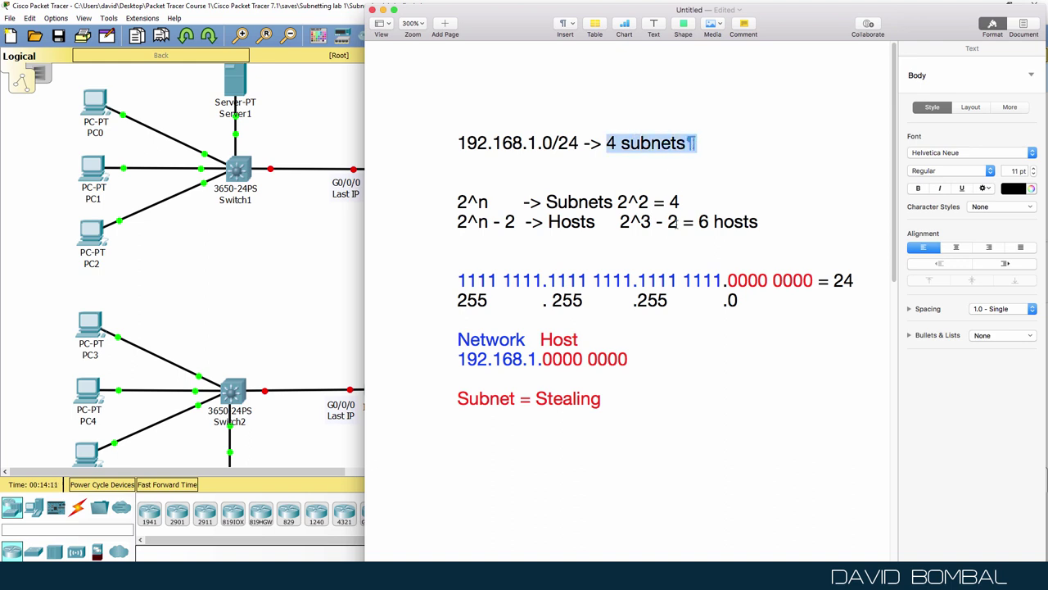
pyautogui.moveTo(639, 201); pyautogui.dragTo(649, 202)
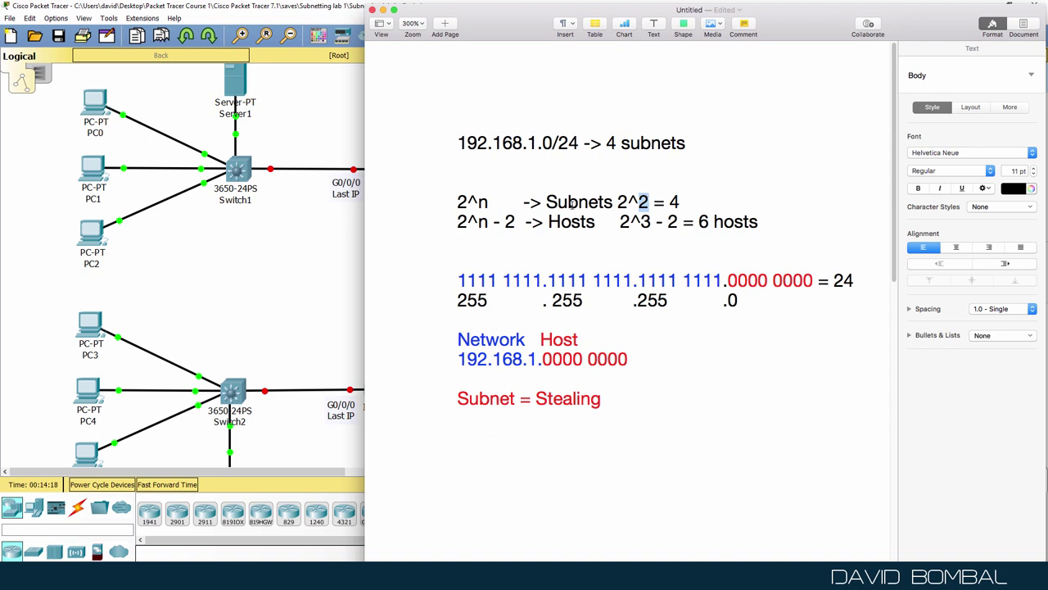
pyautogui.moveTo(642, 221); pyautogui.dragTo(766, 221)
# Step: Strike through the hosts formula line with a single line
pyautogui.tripleClick(766, 221)
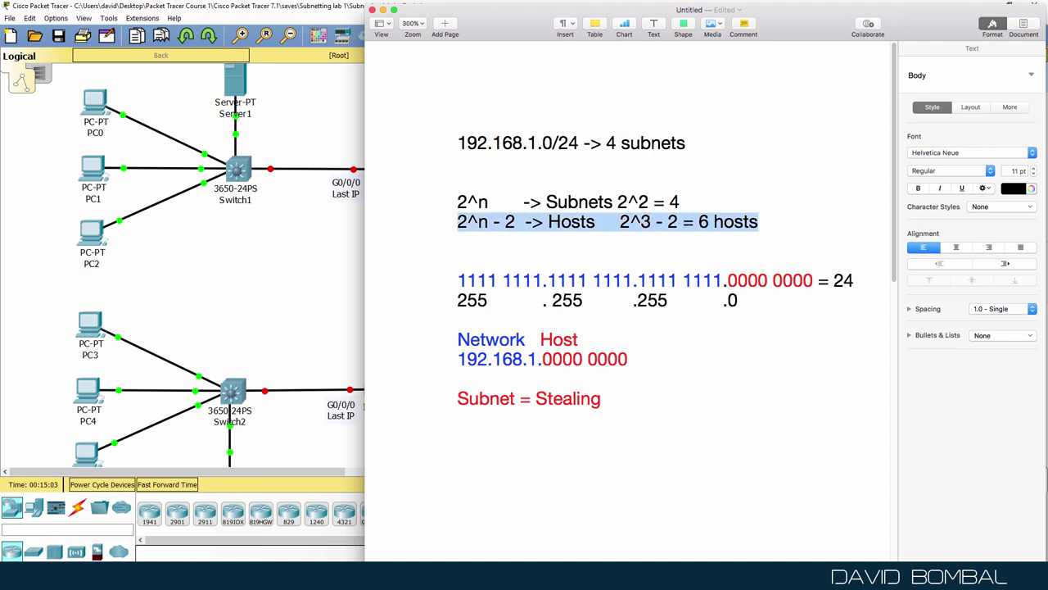
pyautogui.press('super+t')
pyautogui.moveTo(550, 274); pyautogui.dragTo(639, 312)
pyautogui.click(624, 326)
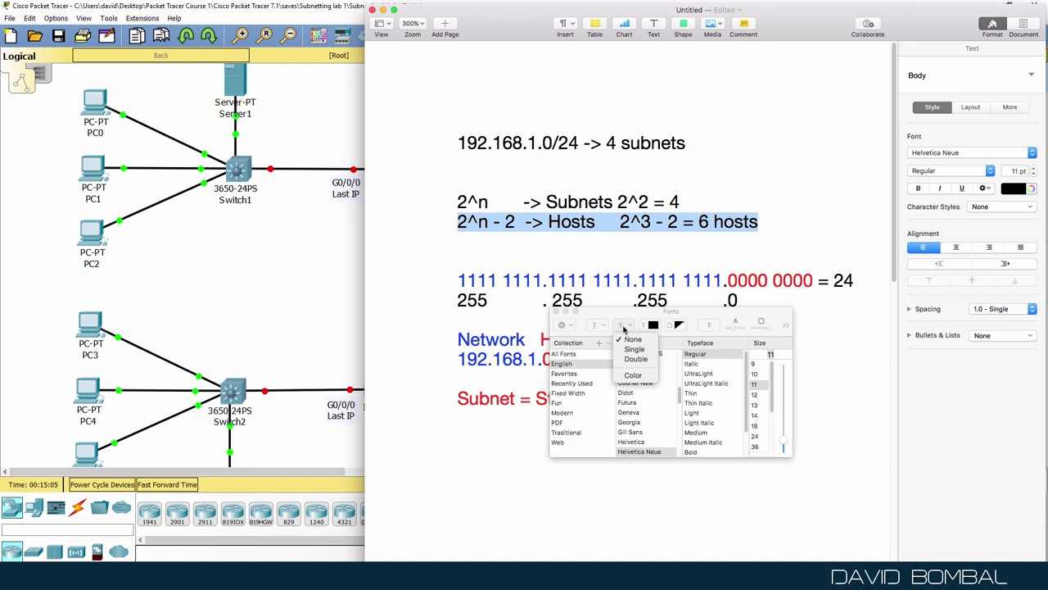
pyautogui.click(634, 349)
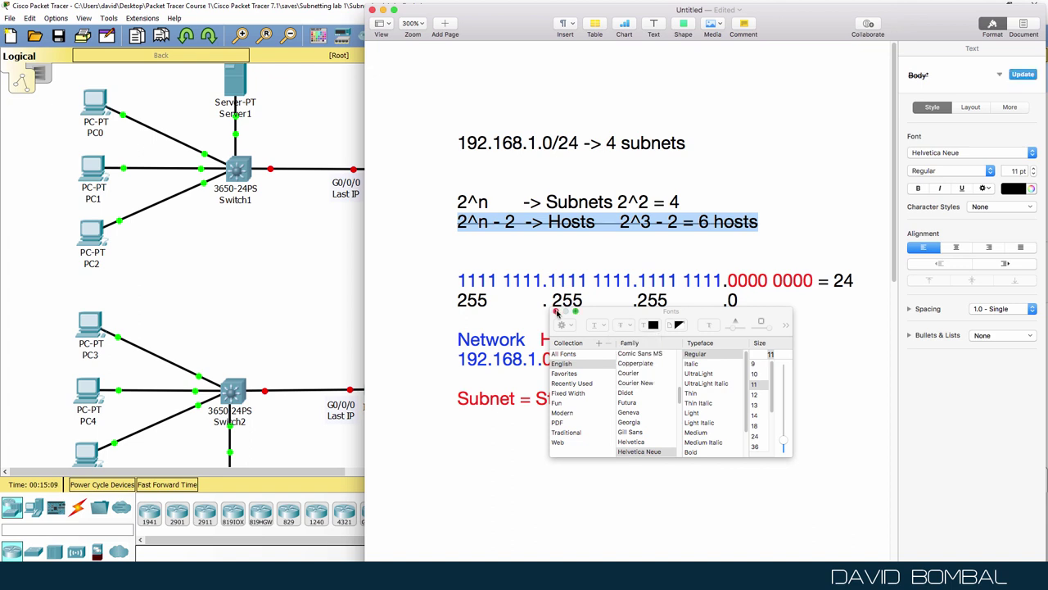
pyautogui.click(556, 312)
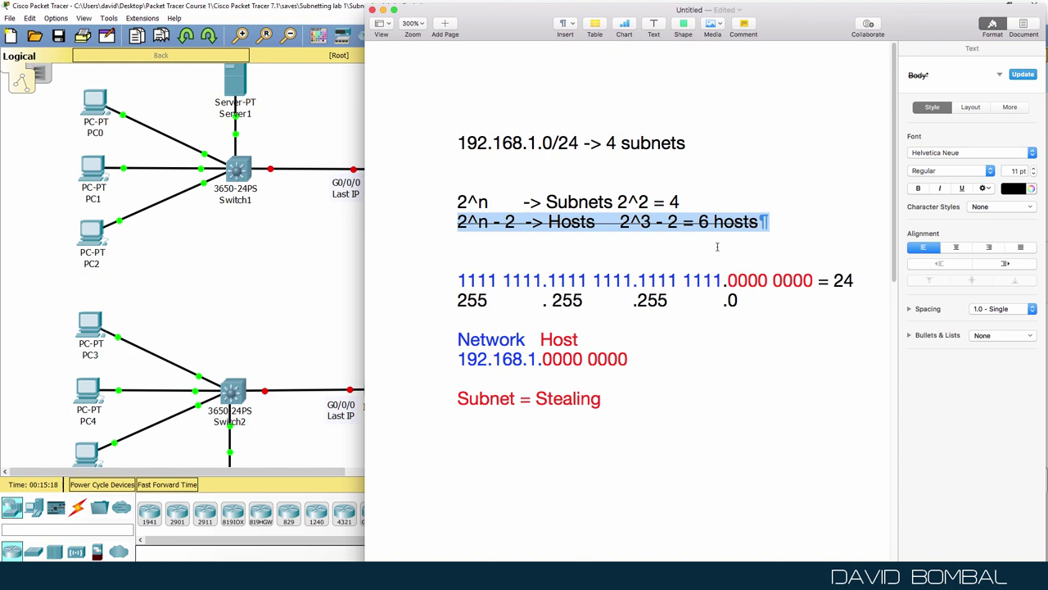
# Step: Move the struck-through hosts line to the bottom of the notes, near Subnet = Stealing
pyautogui.press('BackSpace')
pyautogui.click(458, 379)
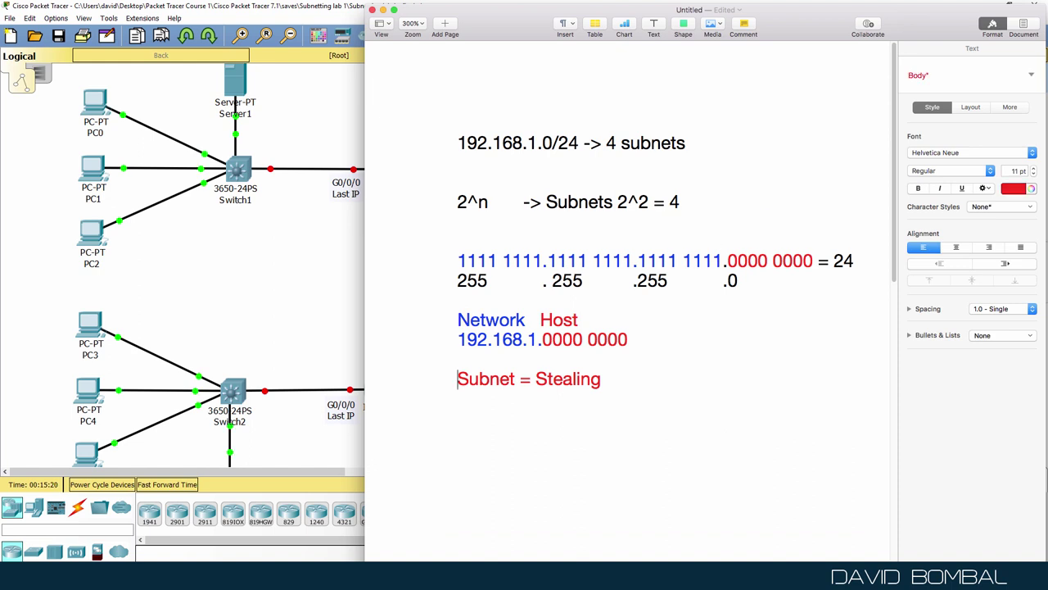
pyautogui.hotkey('ctrl', 'z')
pyautogui.press('Up')
pyautogui.press('Up')
pyautogui.press('Up')
pyautogui.press('Up')
pyautogui.press('Up')
pyautogui.press('Up')
pyautogui.press('Up')
pyautogui.press('Up')
pyautogui.press('Up')
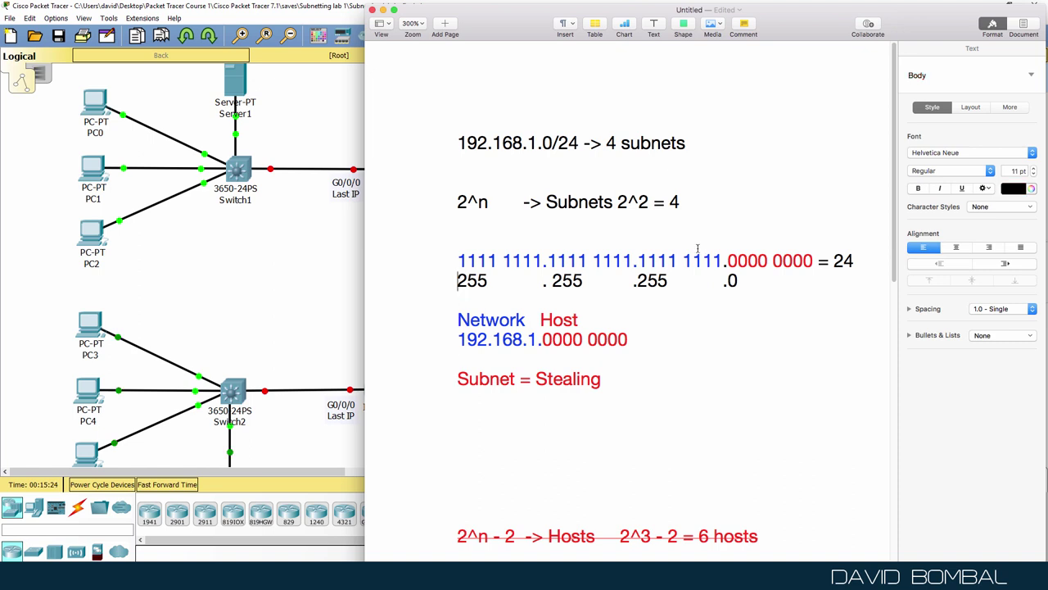
pyautogui.moveTo(447, 197); pyautogui.dragTo(494, 201)
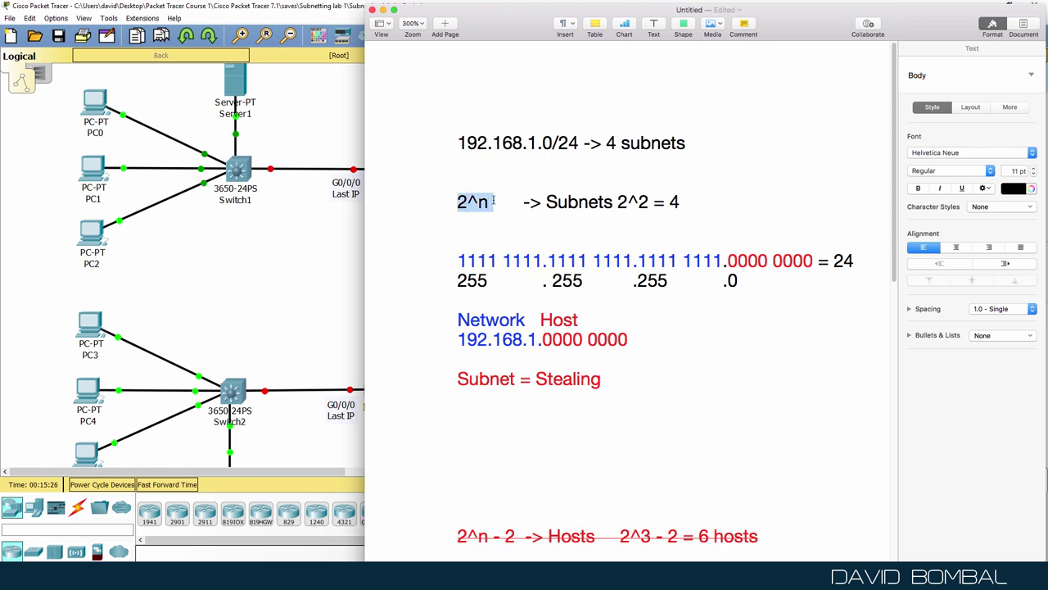
pyautogui.moveTo(607, 142); pyautogui.dragTo(691, 143)
pyautogui.click(568, 169)
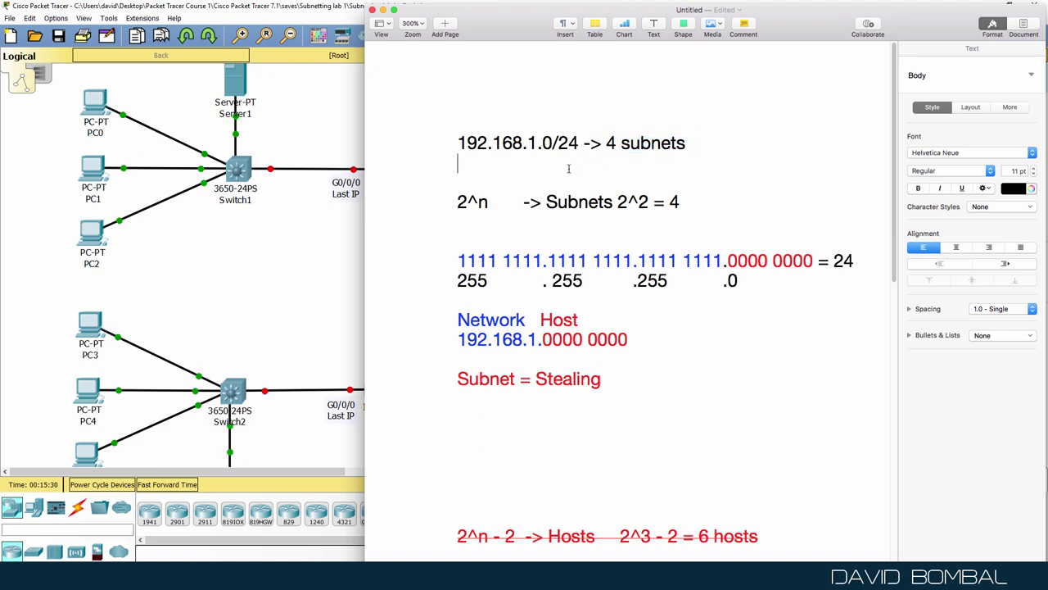
# Step: List powers of two 2^1 = 2, 2^2 = 4, 2^3 = 8 and 2^4 = 16 below the 2^n line
pyautogui.press('Delete')
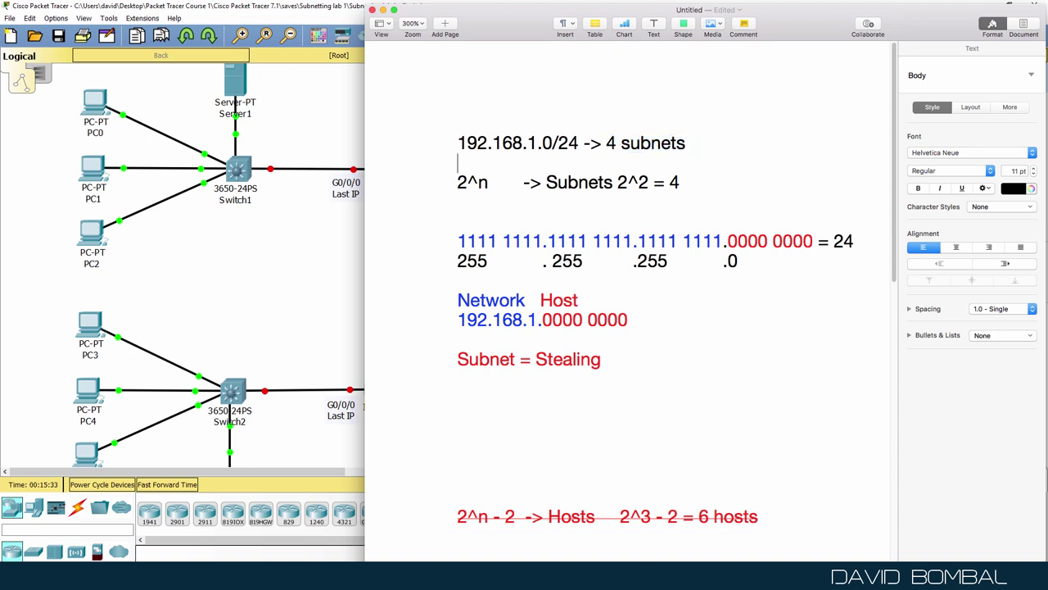
pyautogui.press('Down')
pyautogui.press('Return')
pyautogui.write('2')
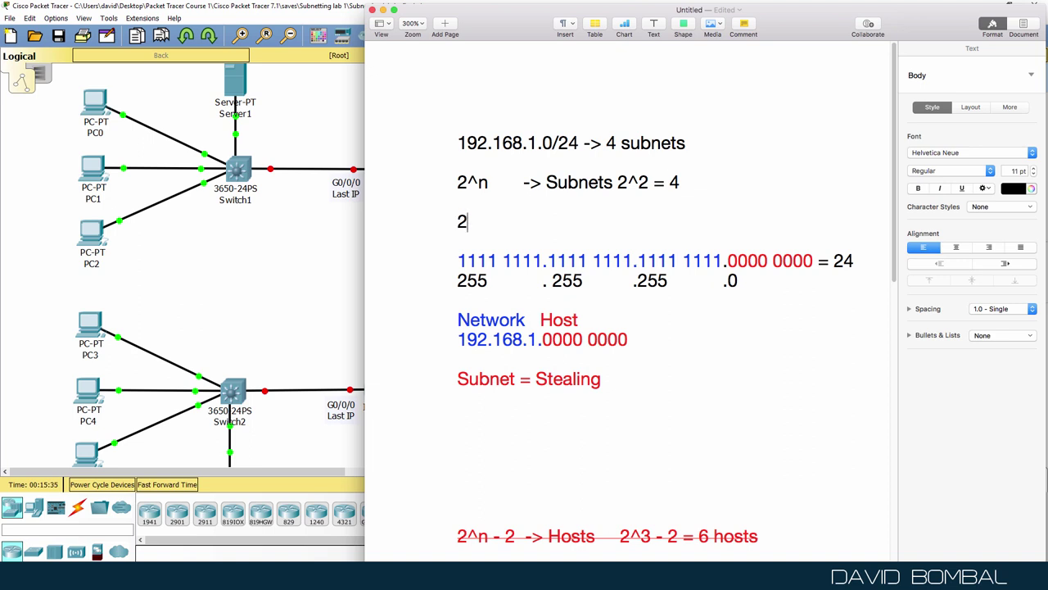
pyautogui.write('^1 = 2')
pyautogui.press('Return')
pyautogui.write('2^2')
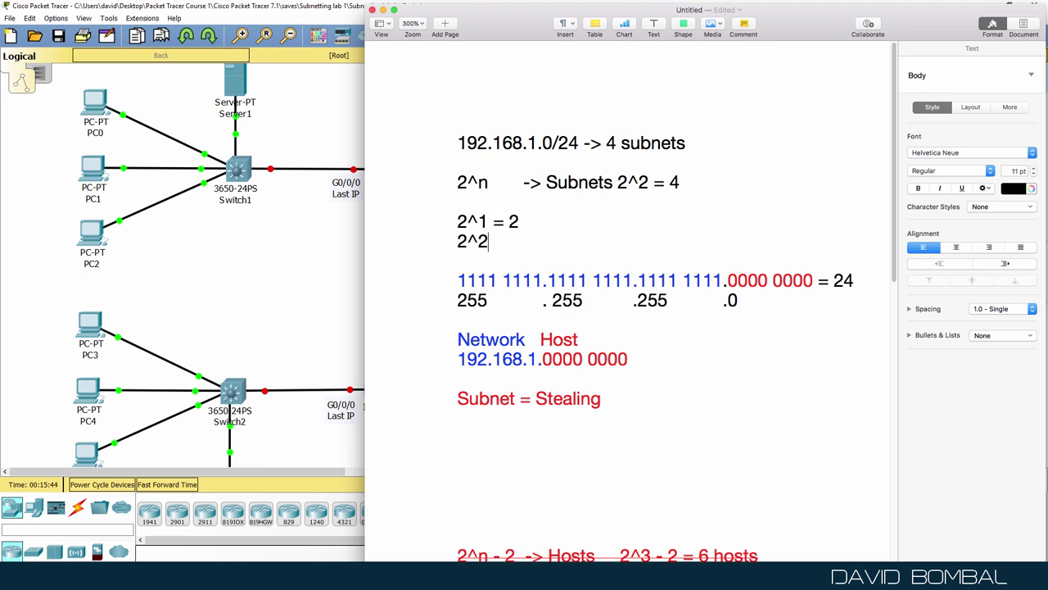
pyautogui.write(' = 4')
pyautogui.press('Return')
pyautogui.write('2^')
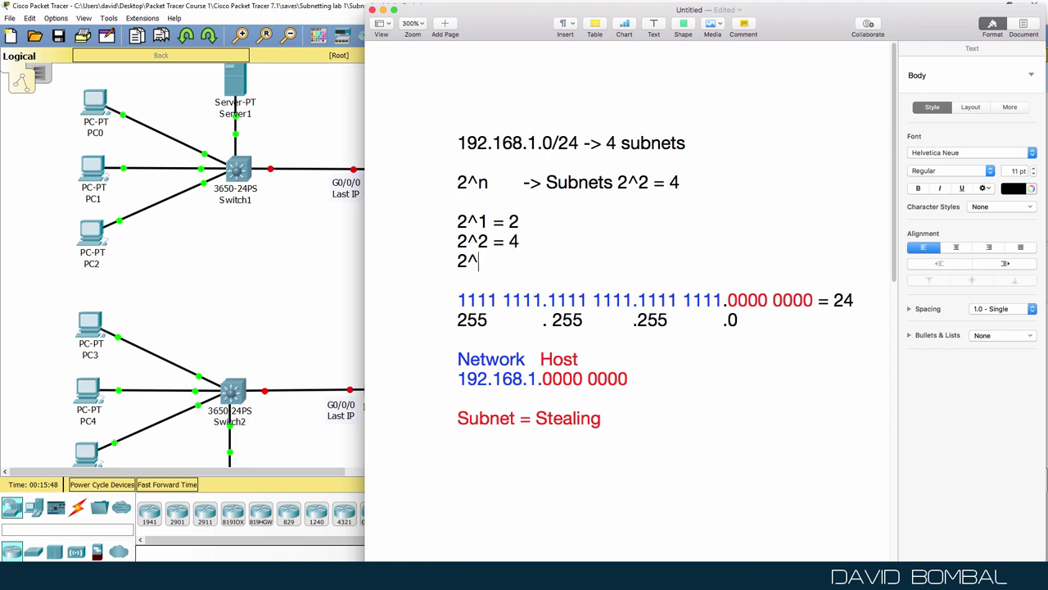
pyautogui.write('3 = 8')
pyautogui.press('Return')
pyautogui.write('2^4')
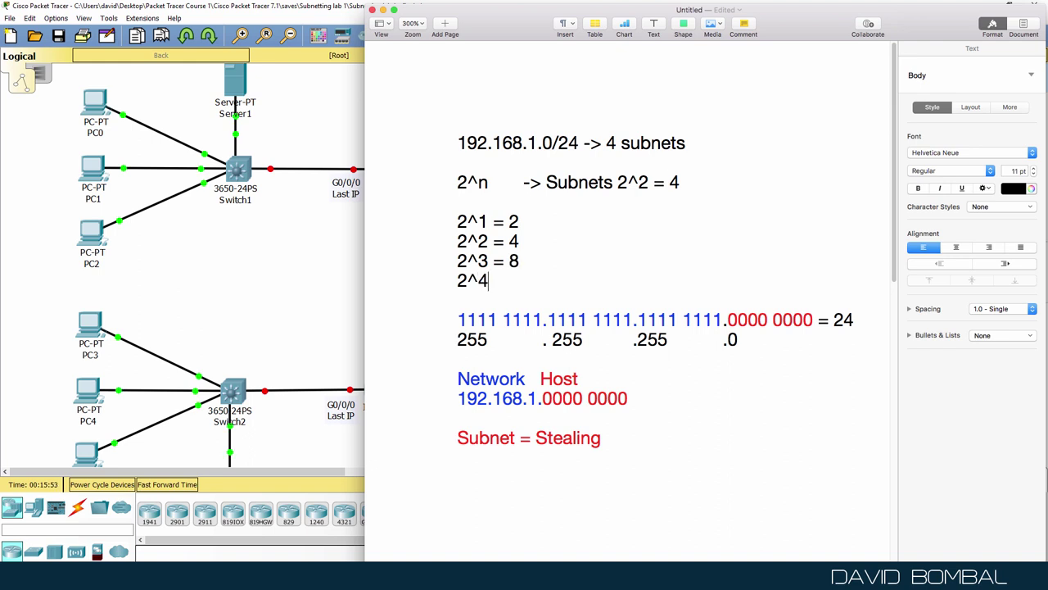
pyautogui.write(' = 16')
# Step: Colour the 2^2 = 4 line green
pyautogui.hotkey('shift', 'Up')
pyautogui.hotkey('shift', 'Up')
pyautogui.press('Left')
pyautogui.moveTo(534, 253); pyautogui.dragTo(423, 249)
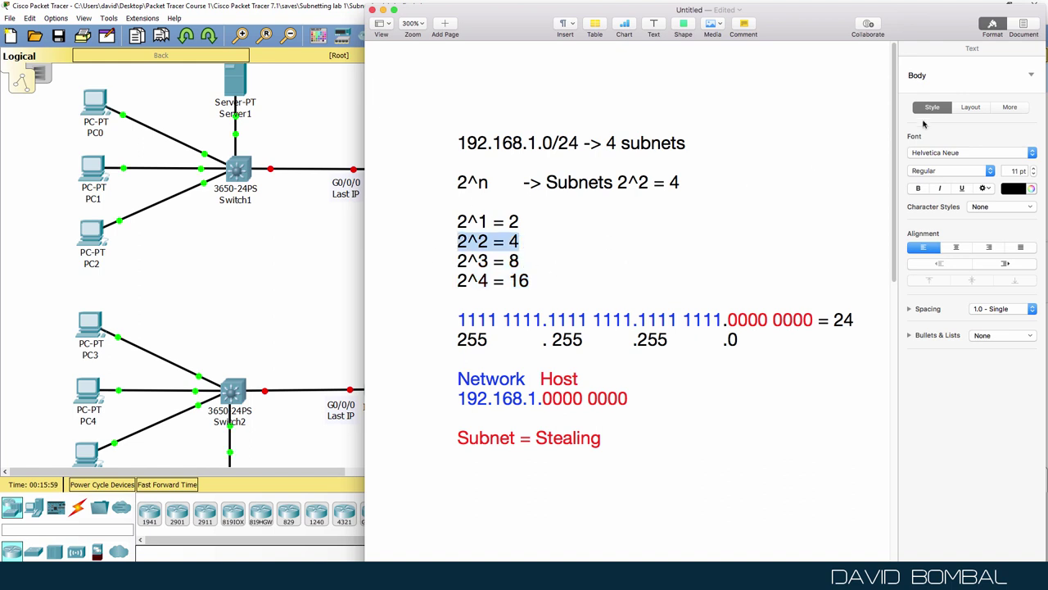
pyautogui.click(1014, 190)
pyautogui.click(1005, 232)
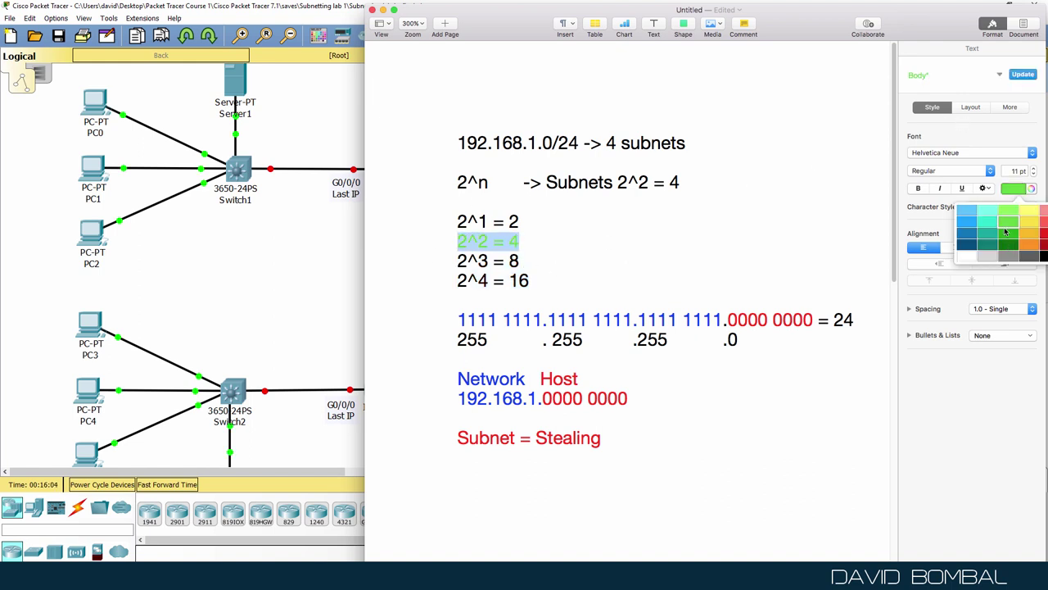
pyautogui.click(735, 244)
pyautogui.press('shift+super+Left')
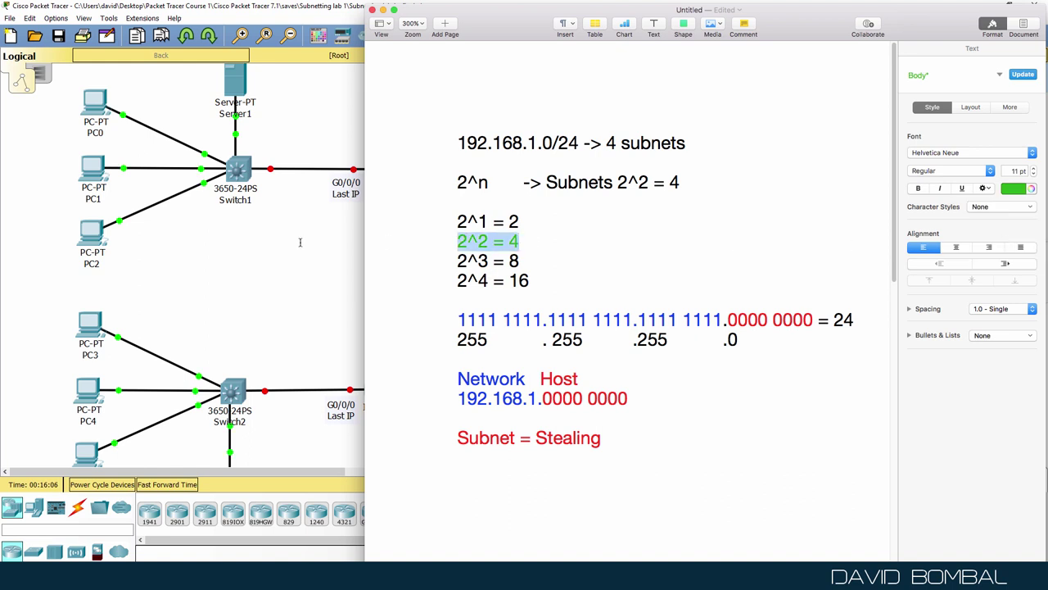
pyautogui.click(508, 254)
# Step: Colour the first two host bits 00 after 192.168.1. green
pyautogui.moveTo(541, 398); pyautogui.dragTo(564, 400)
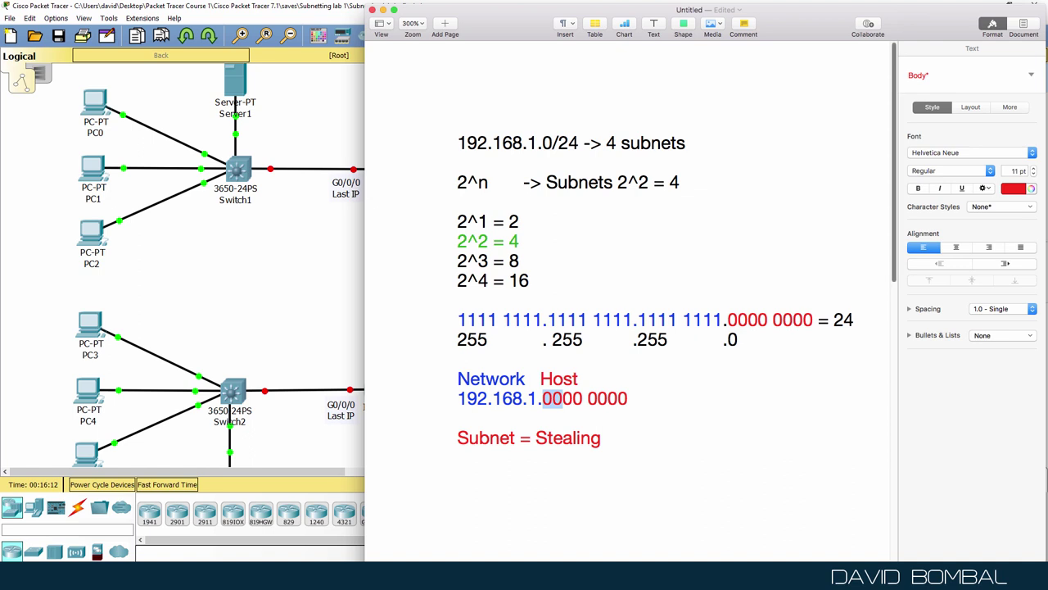
pyautogui.click(1020, 190)
pyautogui.click(1015, 236)
pyautogui.click(540, 379)
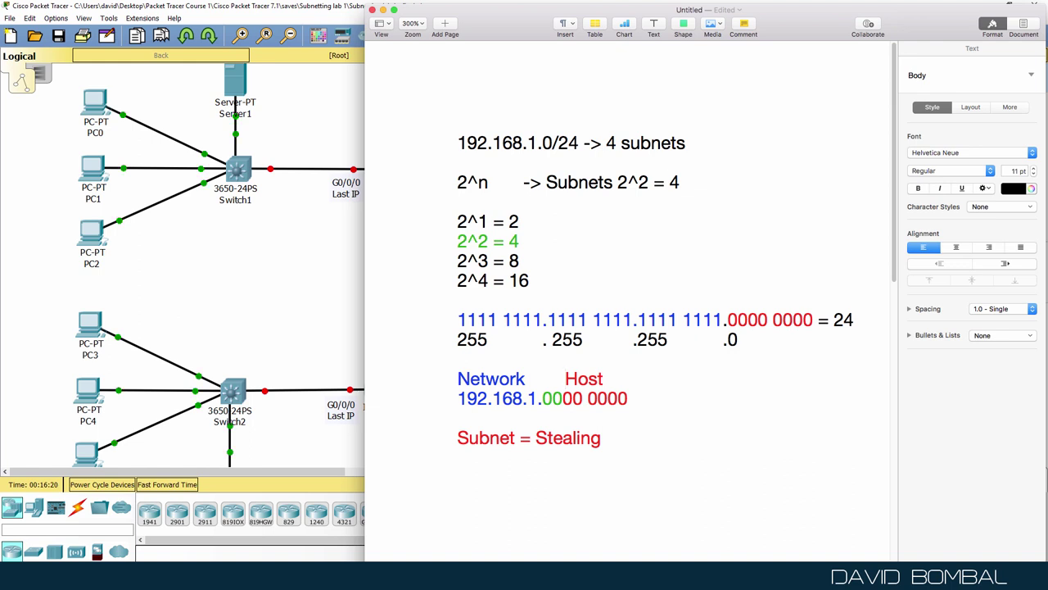
# Step: Type a Subnet heading in the spaces between the Network and Host headings
pyautogui.press('Down')
pyautogui.press('Up')
pyautogui.press('Left')
pyautogui.press('Left')
pyautogui.press('Left')
pyautogui.press('Left')
pyautogui.press('Left')
pyautogui.write('Sune')
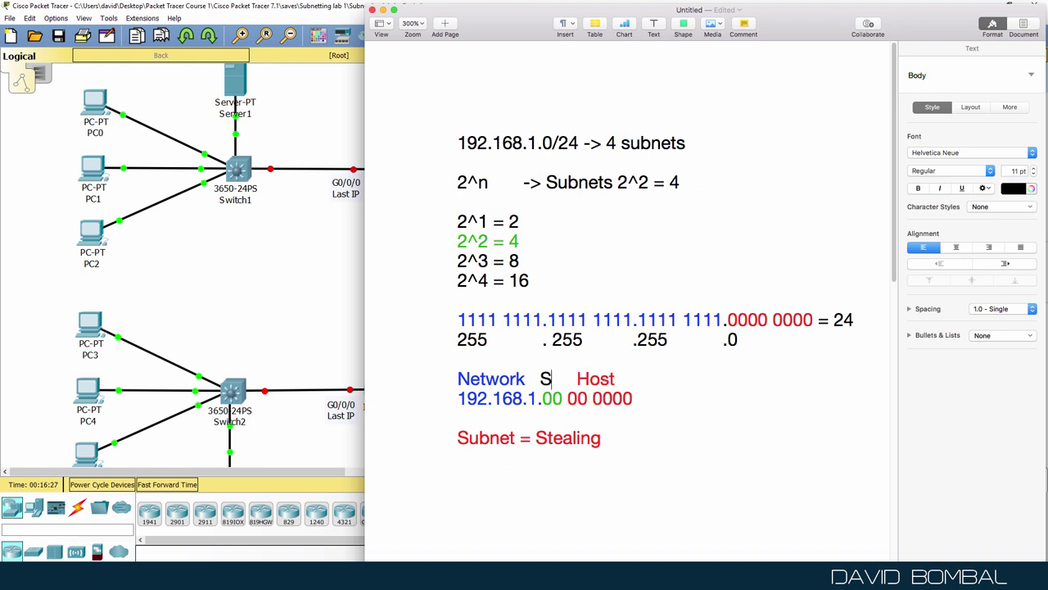
pyautogui.press('BackSpace')
pyautogui.press('BackSpace')
pyautogui.write('t')
pyautogui.press('BackSpace')
pyautogui.write('ben')
pyautogui.press('BackSpace')
pyautogui.press('BackSpace')
pyautogui.write('net')
# Step: Colour the Subnet heading green
pyautogui.click(578, 398)
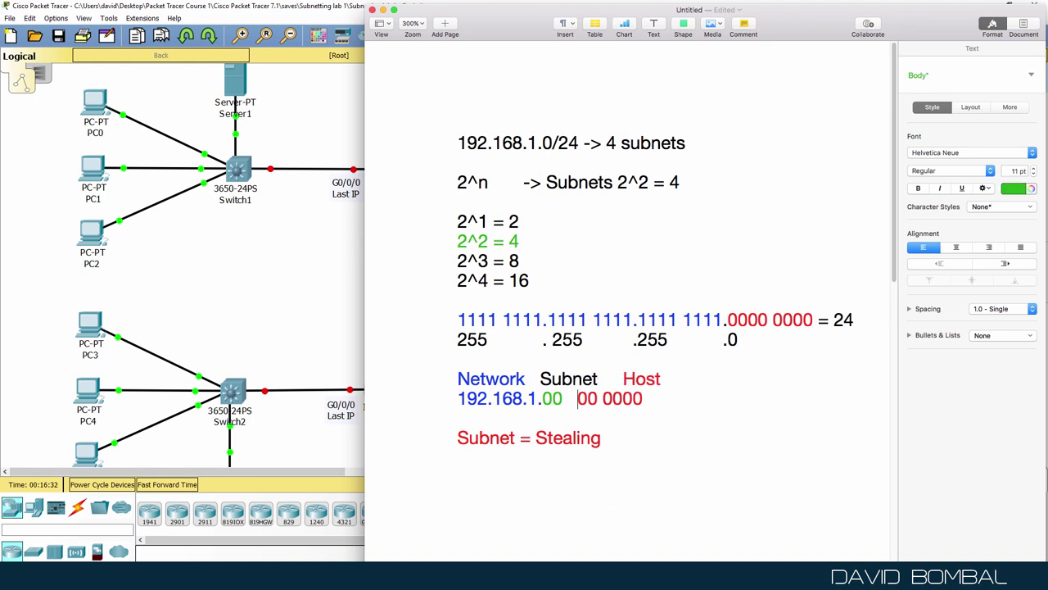
pyautogui.press('Left')
pyautogui.press('Left')
pyautogui.press('Left')
pyautogui.press('Up')
pyautogui.hotkey('shift', 'Left')
pyautogui.hotkey('shift', 'Left')
pyautogui.hotkey('shift', 'Left')
pyautogui.hotkey('shift', 'Left')
pyautogui.hotkey('shift', 'Left')
pyautogui.hotkey('shift', 'Left')
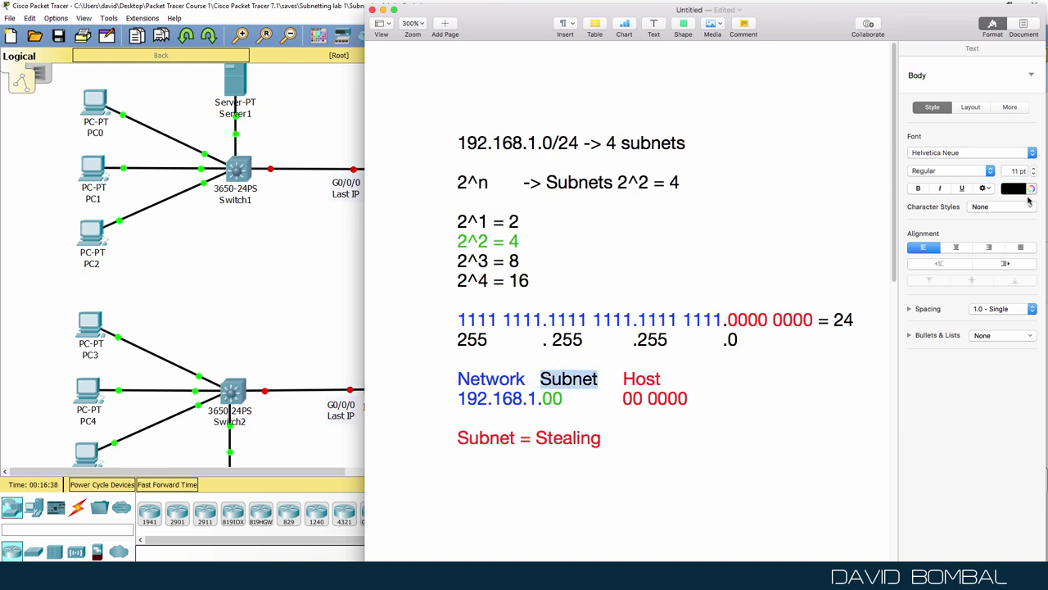
pyautogui.click(1019, 191)
pyautogui.click(1010, 238)
# Step: Remove the Subnet = Stealing line so it can be moved
pyautogui.click(720, 402)
pyautogui.tripleClick(634, 436)
pyautogui.press('super+c')
pyautogui.press('BackSpace')
pyautogui.press('BackSpace')
pyautogui.click(458, 339)
# Step: Paste Subnet = Stealing under the 2^n line and compare the address octets with their binary
pyautogui.press('super+v')
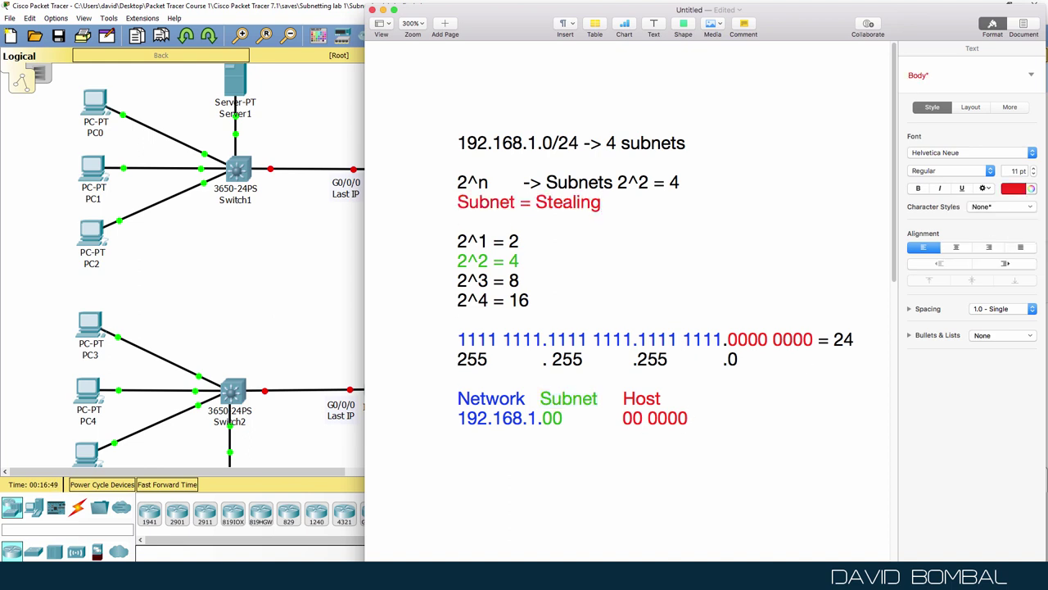
pyautogui.moveTo(638, 182); pyautogui.dragTo(649, 182)
pyautogui.moveTo(569, 418); pyautogui.dragTo(544, 418)
pyautogui.click(596, 419)
pyautogui.moveTo(458, 418); pyautogui.dragTo(484, 406)
pyautogui.moveTo(458, 339); pyautogui.dragTo(635, 342)
pyautogui.click(498, 418)
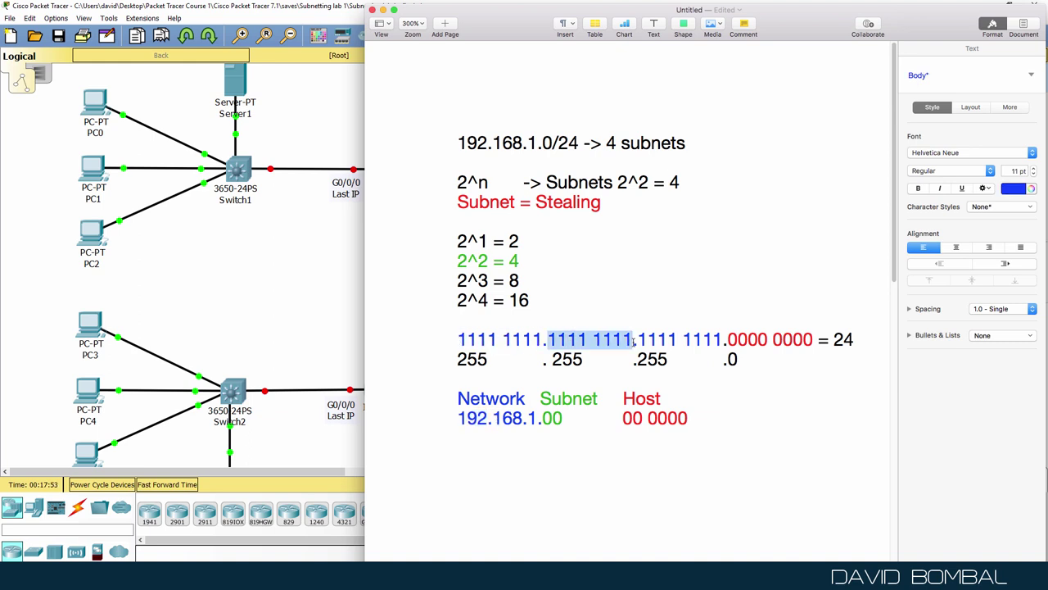
pyautogui.moveTo(492, 418); pyautogui.dragTo(522, 418)
pyautogui.moveTo(637, 339); pyautogui.dragTo(727, 339)
pyautogui.moveTo(528, 417); pyautogui.dragTo(563, 418)
# Step: Append /26 after the 00 0000 host bits and make it black
pyautogui.click(721, 418)
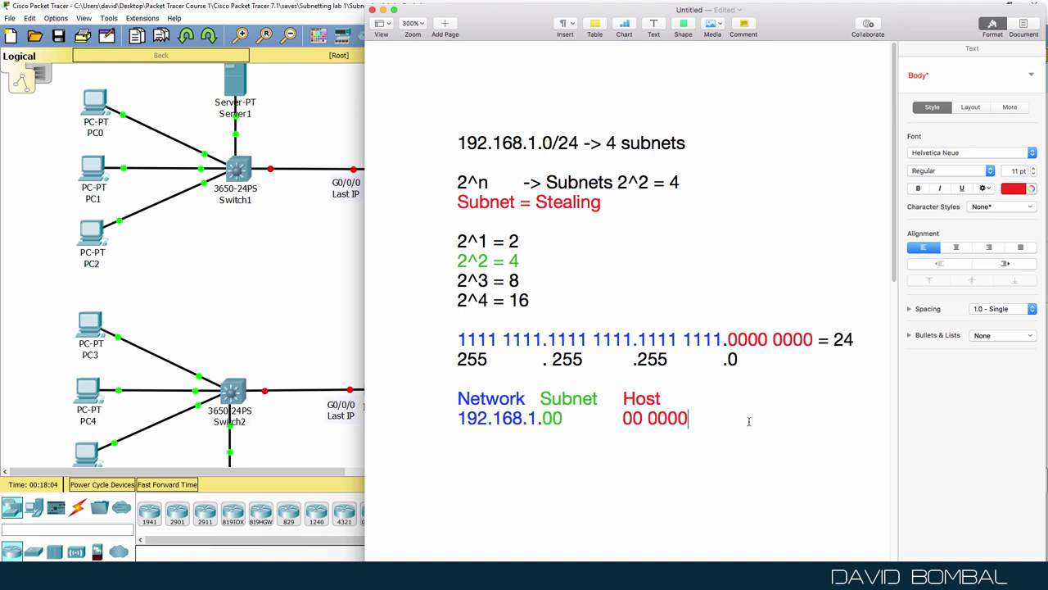
pyautogui.write('2^6')
pyautogui.press('BackSpace')
pyautogui.press('BackSpace')
pyautogui.write('6')
pyautogui.press('Left')
pyautogui.write('/')
pyautogui.press('Down')
pyautogui.moveTo(692, 424); pyautogui.dragTo(740, 419)
pyautogui.click(1013, 190)
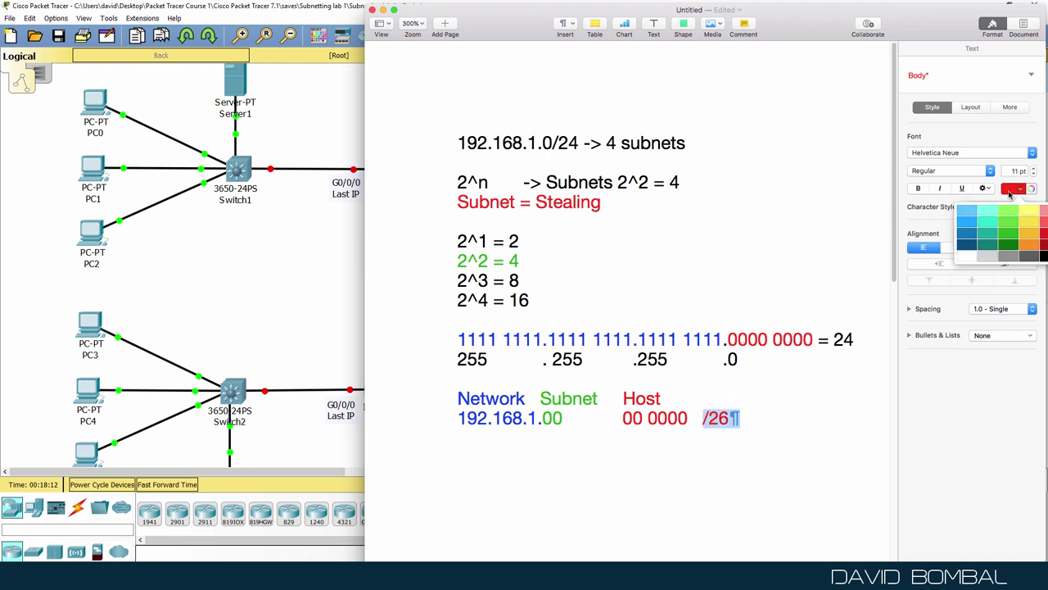
pyautogui.click(1044, 256)
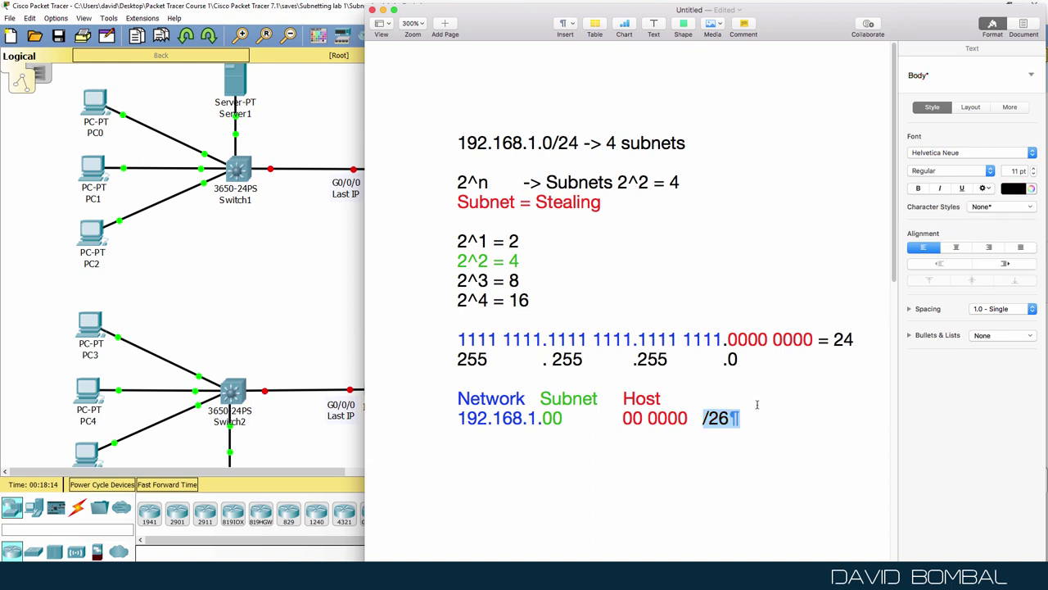
# Step: Type = 192.168.1.0 just before the /26
pyautogui.click(704, 418)
pyautogui.write('=')
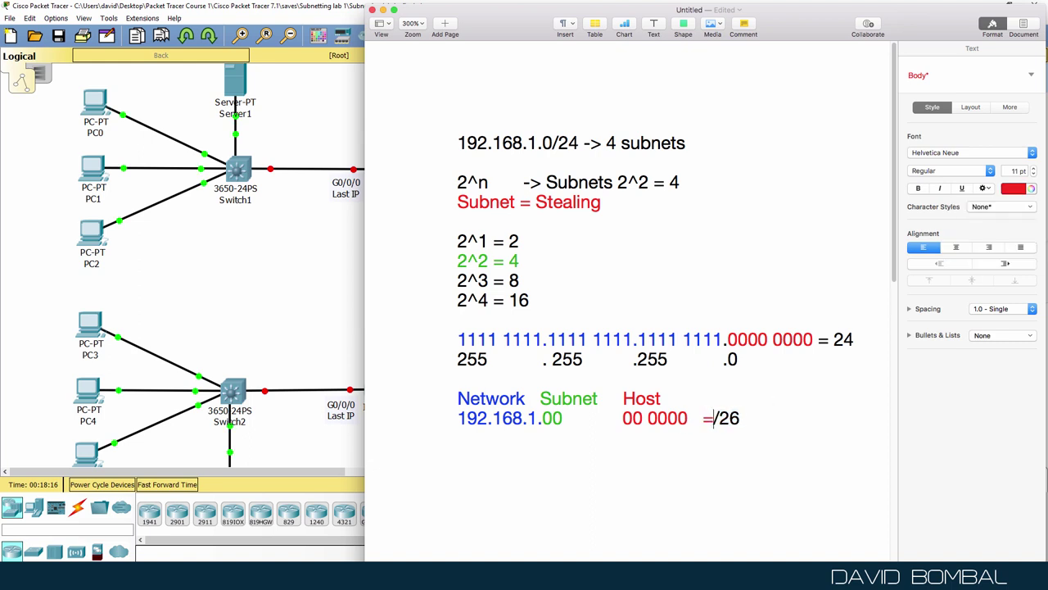
pyautogui.press('BackSpace')
pyautogui.press('BackSpace')
pyautogui.press('BackSpace')
pyautogui.write('= ')
pyautogui.write('192.168')
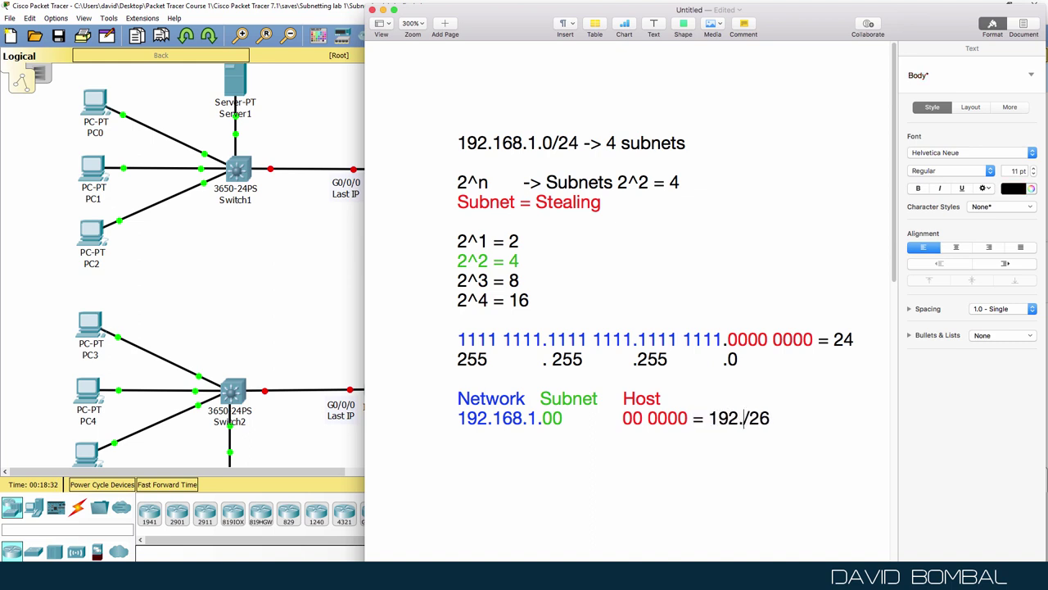
pyautogui.write('.1')
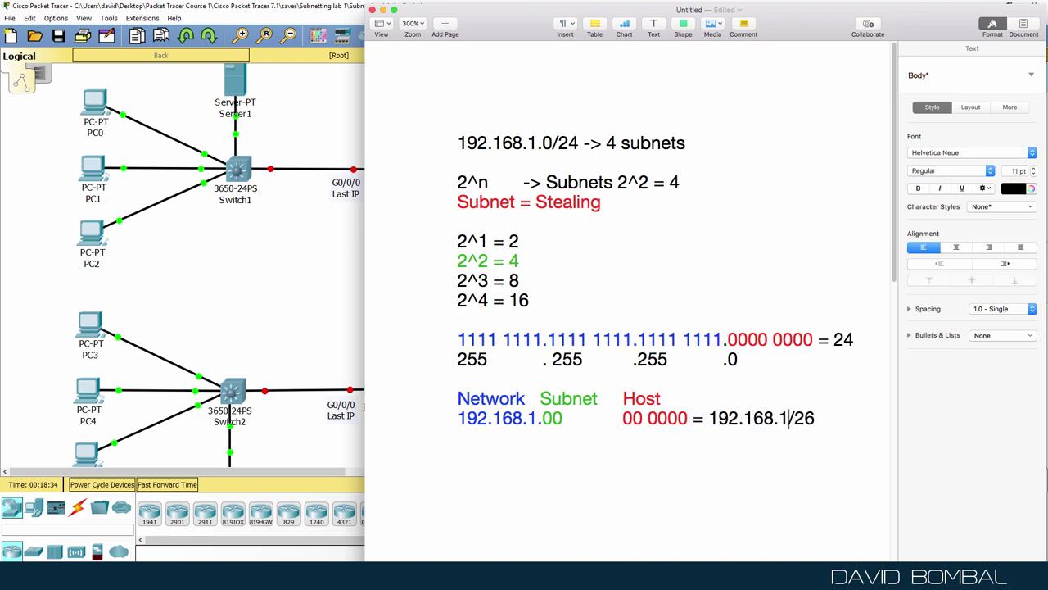
pyautogui.write('.0')
# Step: Type 00000000 on the line below, make it black, and finish it as 00000000 = 0
pyautogui.moveTo(541, 412); pyautogui.dragTo(695, 412)
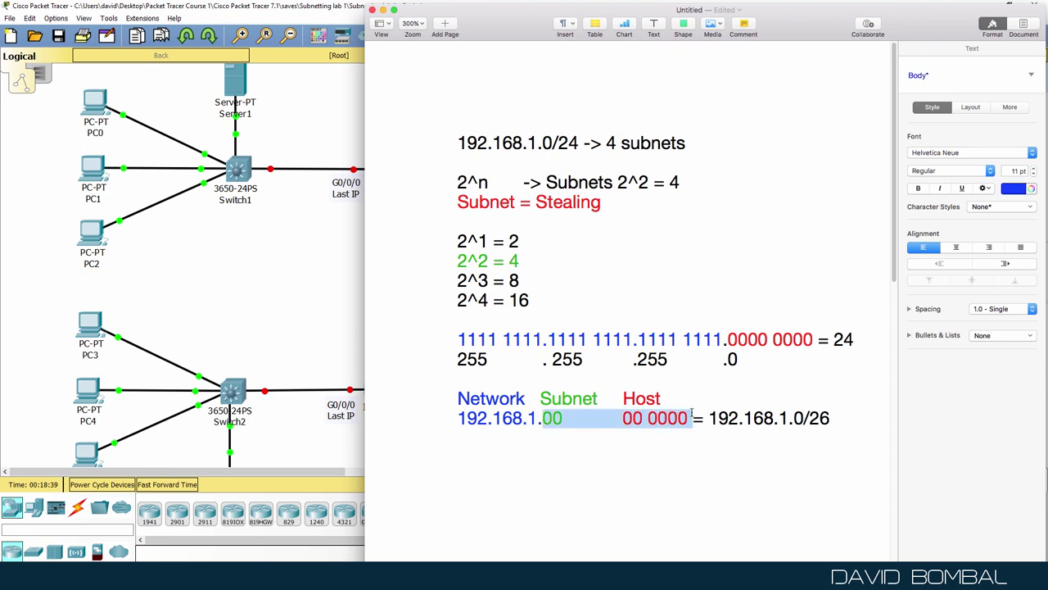
pyautogui.click(458, 457)
pyautogui.write('00')
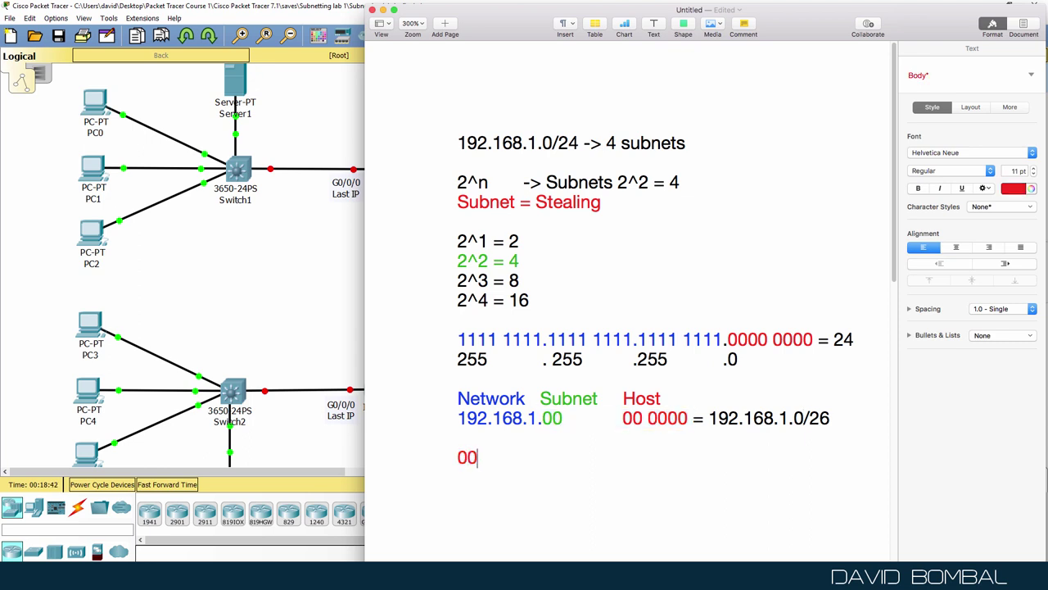
pyautogui.write('000000')
pyautogui.hotkey('shift', 'Left')
pyautogui.hotkey('shift', 'Left')
pyautogui.hotkey('shift', 'Left')
pyautogui.hotkey('shift', 'Left')
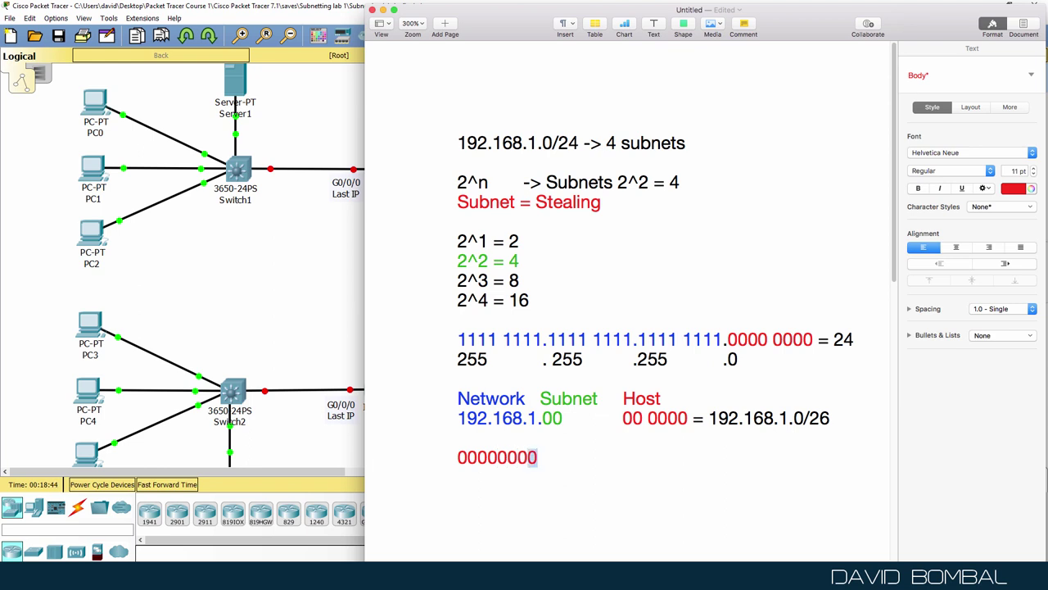
pyautogui.hotkey('shift', 'Left')
pyautogui.hotkey('shift', 'Left')
pyautogui.hotkey('shift', 'Left')
pyautogui.hotkey('shift', 'Left')
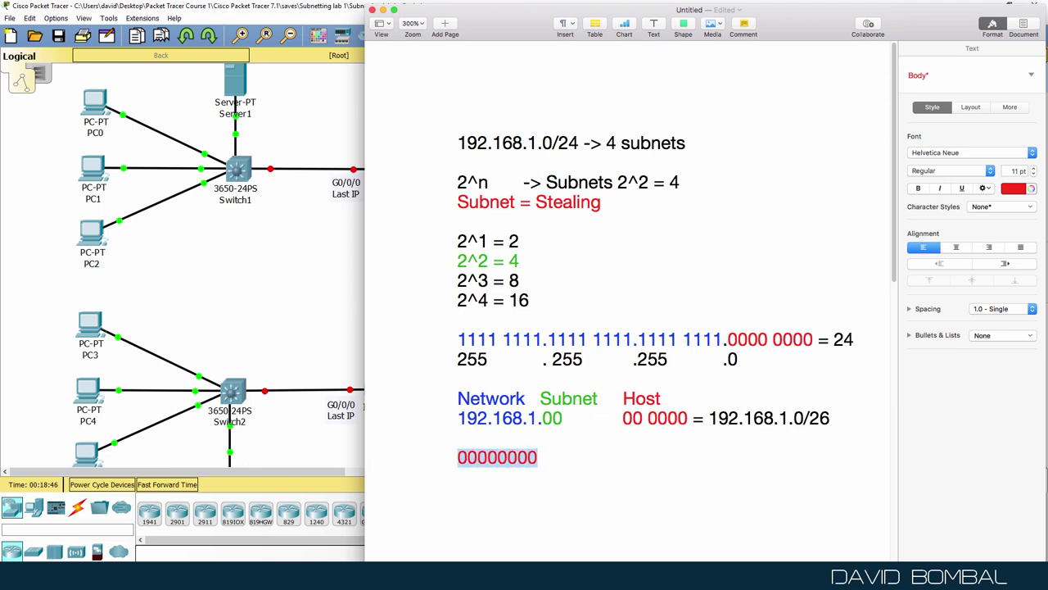
pyautogui.click(1016, 189)
pyautogui.click(1024, 196)
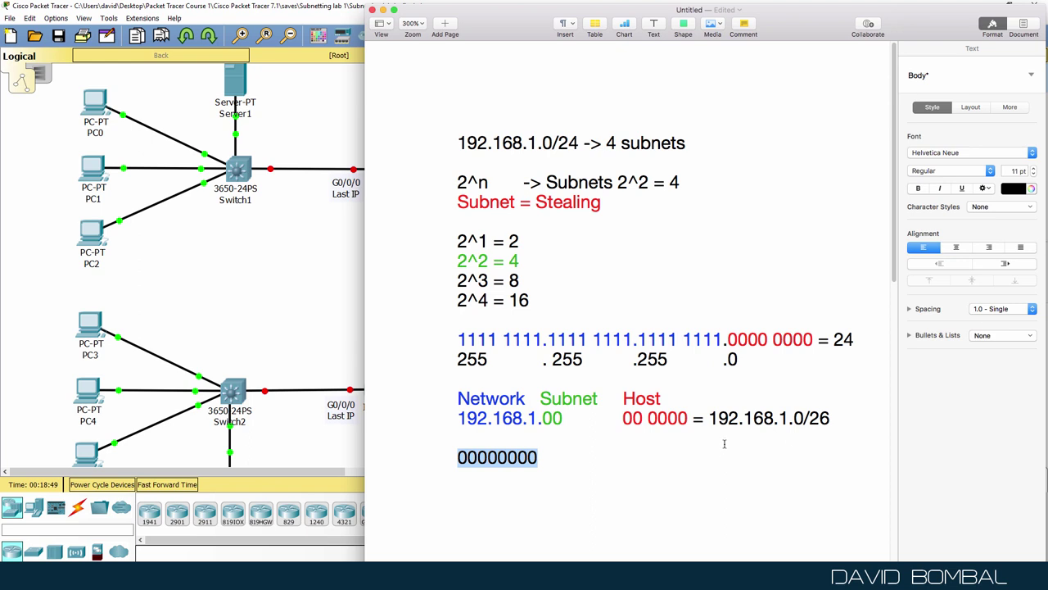
pyautogui.moveTo(543, 418); pyautogui.dragTo(688, 418)
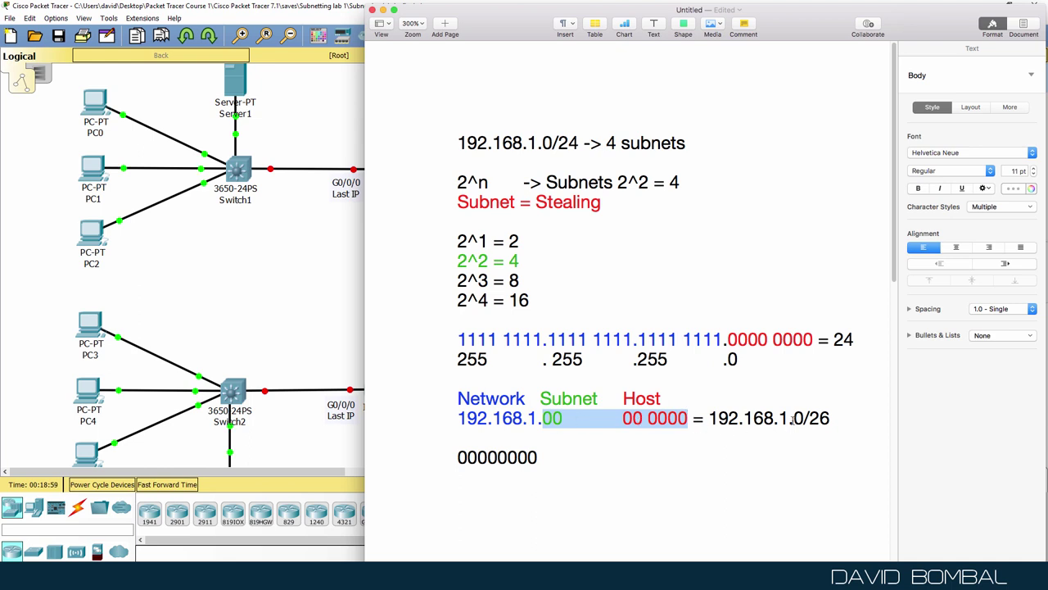
pyautogui.click(572, 456)
pyautogui.write('= 0')
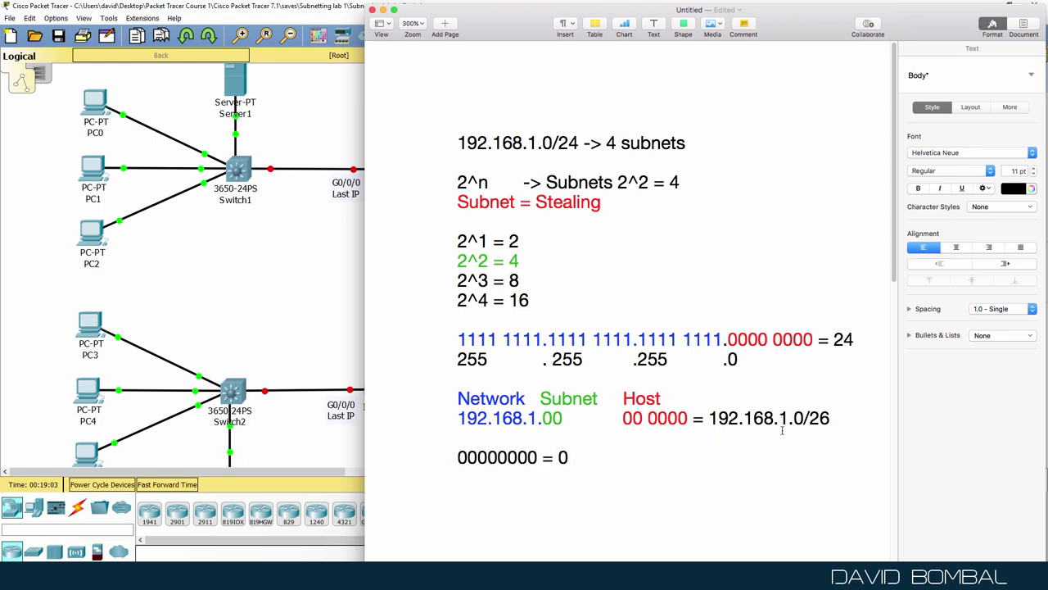
pyautogui.moveTo(708, 418); pyautogui.dragTo(850, 416)
pyautogui.click(860, 416)
# Step: Duplicate the 192.168.1.0/26 subnet line onto a new line
pyautogui.press('Return')
pyautogui.write('192')
pyautogui.press('BackSpace')
pyautogui.press('BackSpace')
pyautogui.press('BackSpace')
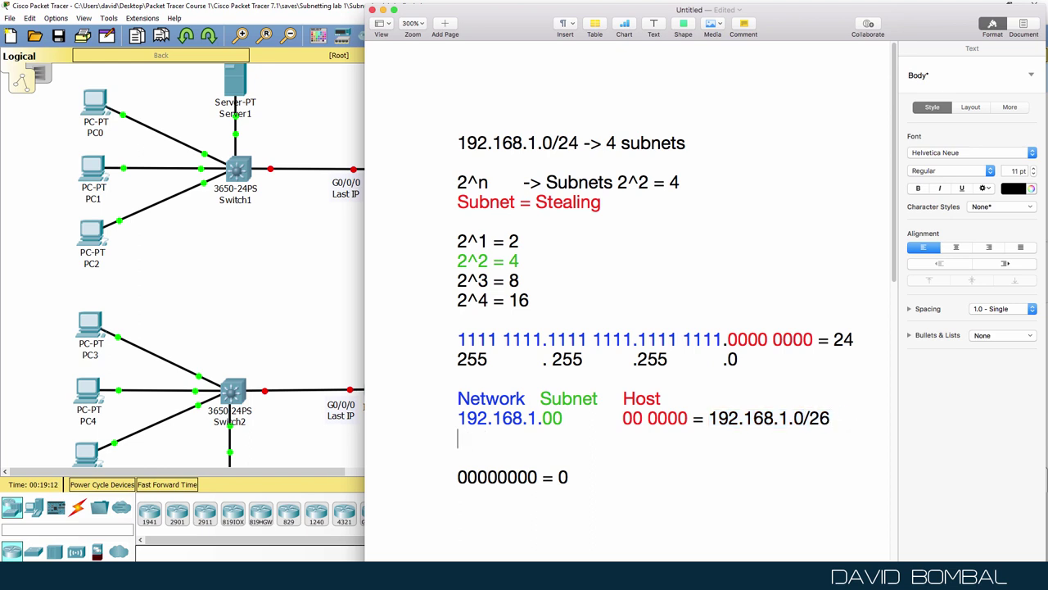
pyautogui.hotkey('shift', 'Up')
pyautogui.press('super+c')
pyautogui.hotkey('shift', 'Down')
pyautogui.press('super+v')
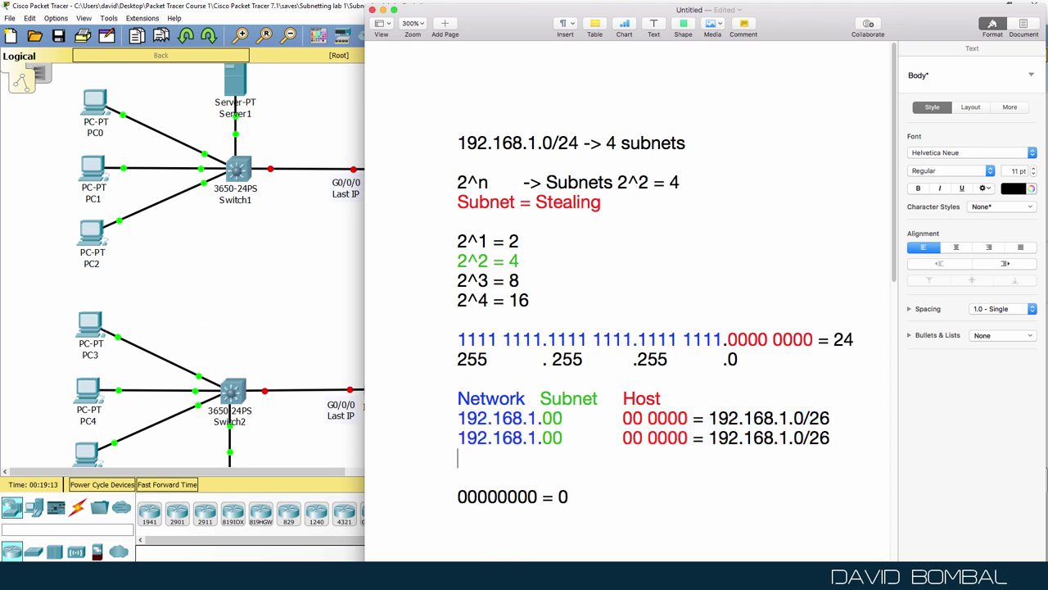
# Step: Change the copy's subnet bits to 01 and drop the 0 before /26
pyautogui.click(803, 439)
pyautogui.press('BackSpace')
pyautogui.moveTo(465, 438); pyautogui.dragTo(536, 438)
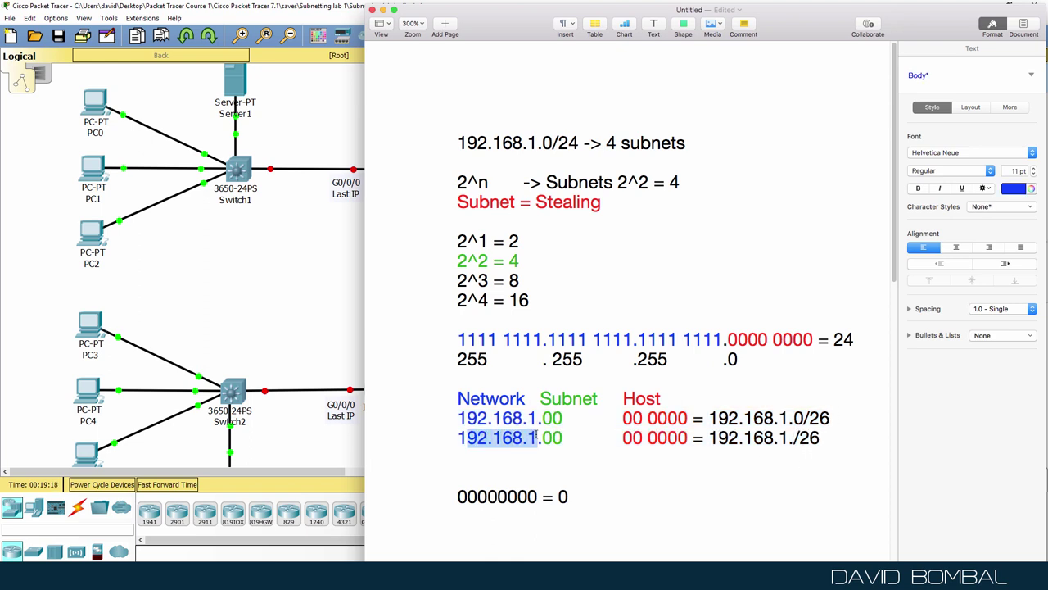
pyautogui.click(551, 438)
pyautogui.press('Delete')
pyautogui.write('1')
# Step: Copy the edited line to create third and fourth subnet rows
pyautogui.press('super+Left')
pyautogui.hotkey('shift', 'Down')
pyautogui.press('super+c')
pyautogui.press('Right')
pyautogui.press('super+v')
pyautogui.press('super+v')
# Step: Set the third and fourth rows' subnet bits to 10 and 11
pyautogui.press('Up')
pyautogui.press('Right')
pyautogui.press('Right')
pyautogui.press('Right')
pyautogui.press('Right')
pyautogui.press('Right')
pyautogui.press('Right')
pyautogui.press('Right')
pyautogui.press('Right')
pyautogui.press('Right')
pyautogui.press('Right')
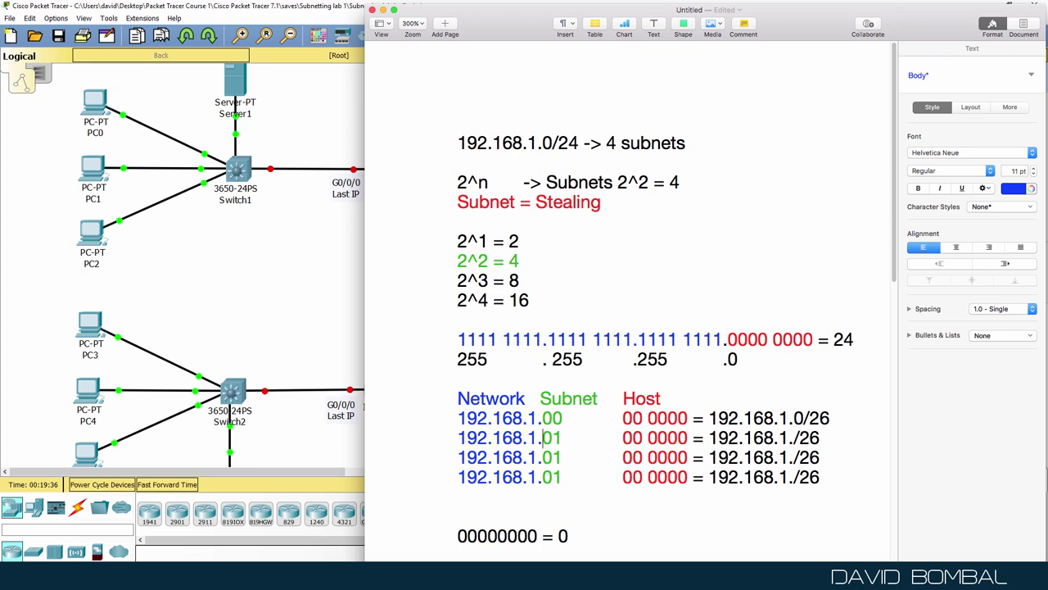
pyautogui.press('Right')
pyautogui.press('Right')
pyautogui.press('Left')
pyautogui.press('Down')
pyautogui.press('BackSpace')
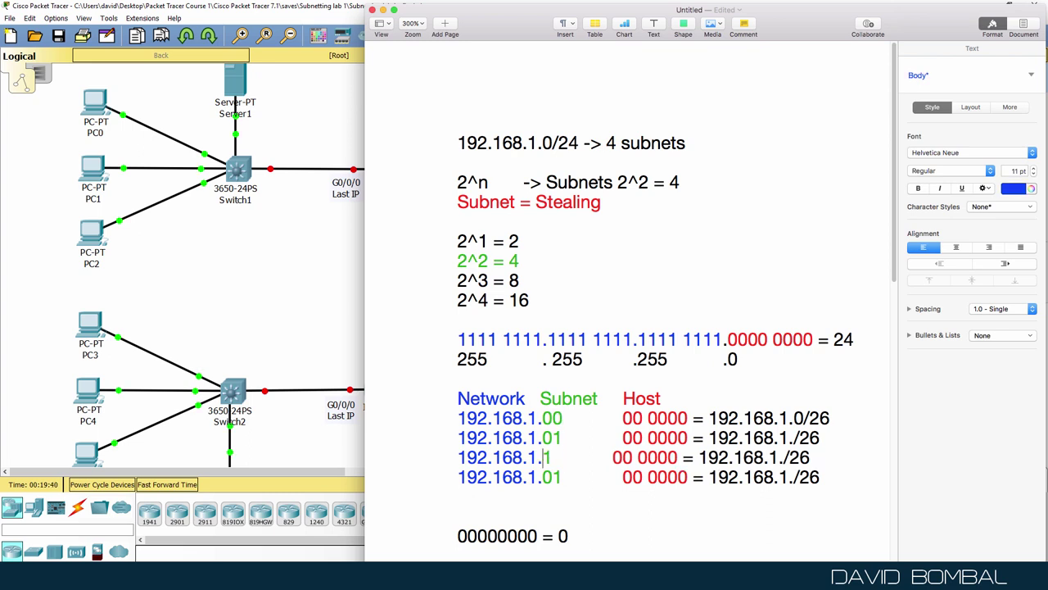
pyautogui.press('Right')
pyautogui.click(543, 476)
pyautogui.press('Delete')
pyautogui.write('1')
# Step: Delete a 0 from the bottom binary number to make room for a 1
pyautogui.click(459, 497)
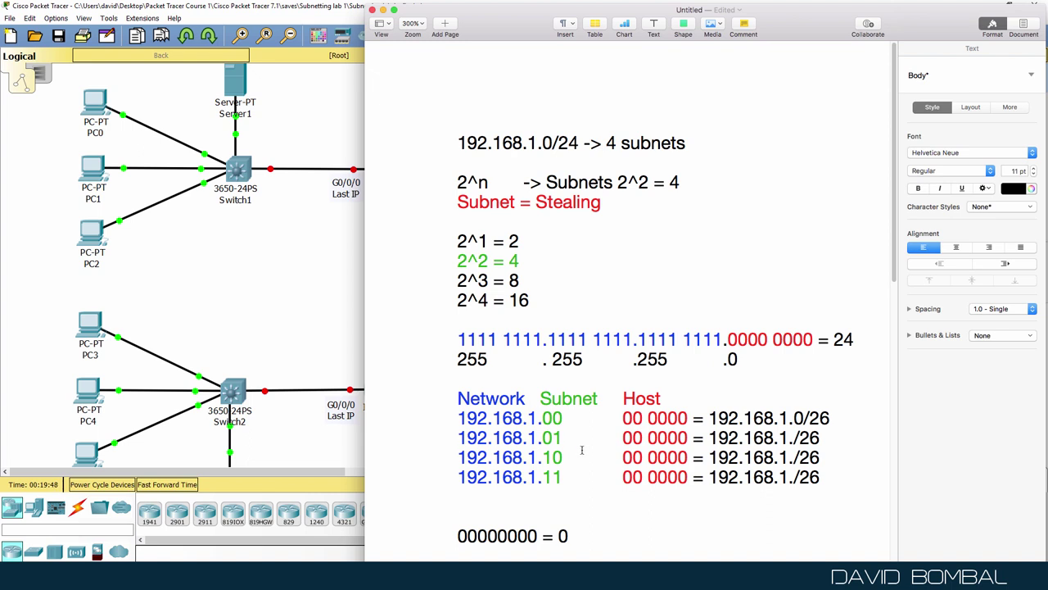
pyautogui.moveTo(542, 436); pyautogui.dragTo(688, 438)
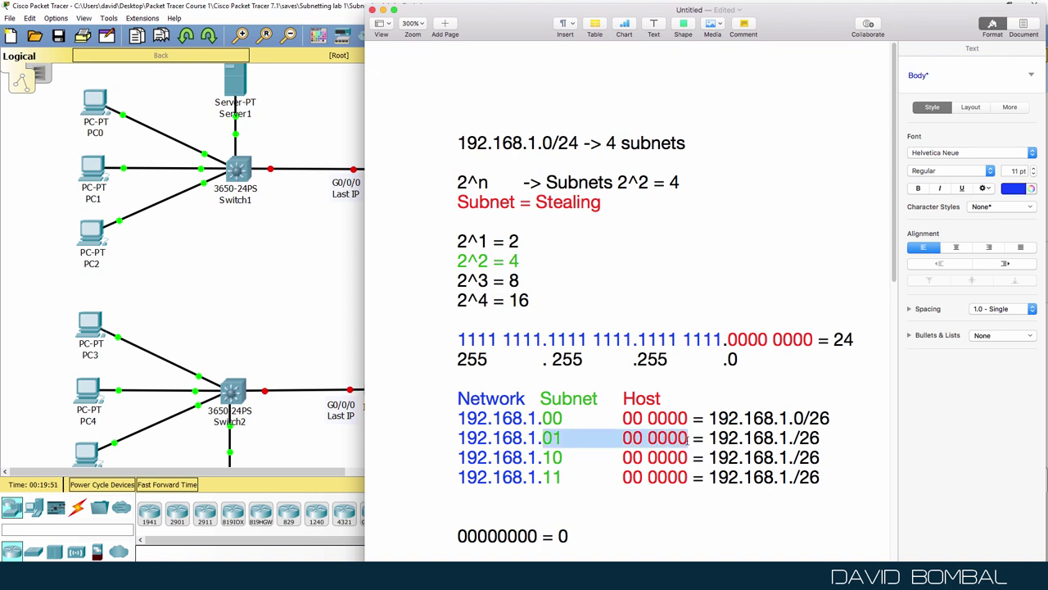
pyautogui.click(471, 536)
pyautogui.press('BackSpace')
# Step: Work out 01000000 = 64 on the bottom line and enter 64 in the second address
pyautogui.write('1')
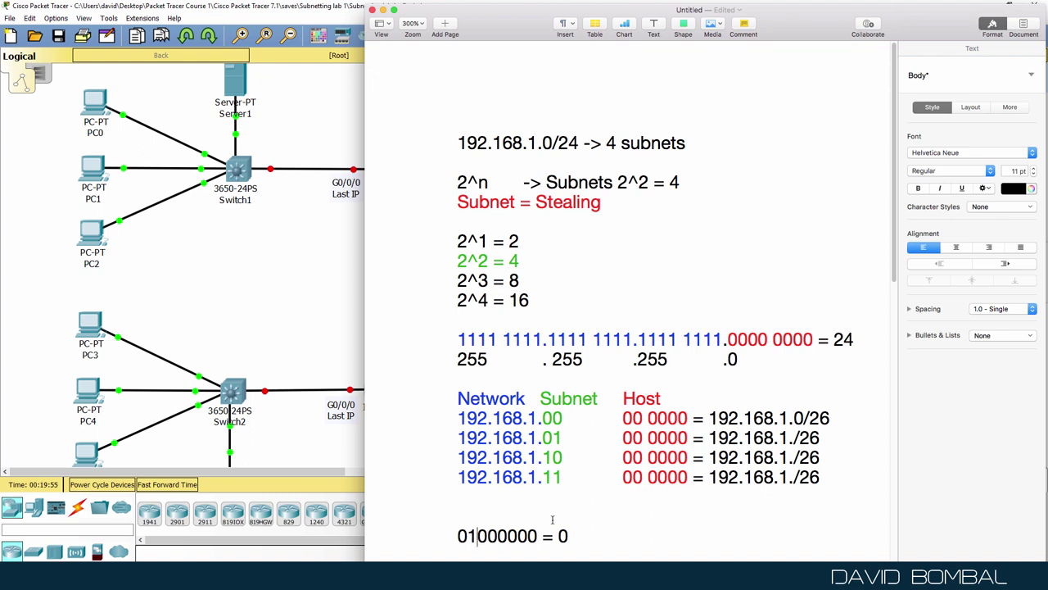
pyautogui.moveTo(445, 538); pyautogui.dragTo(583, 536)
pyautogui.click(574, 536)
pyautogui.press('BackSpace')
pyautogui.write('65')
pyautogui.press('BackSpace')
pyautogui.write('34')
pyautogui.press('BackSpace')
pyautogui.press('BackSpace')
pyautogui.write('4')
pyautogui.click(793, 438)
pyautogui.write('64')
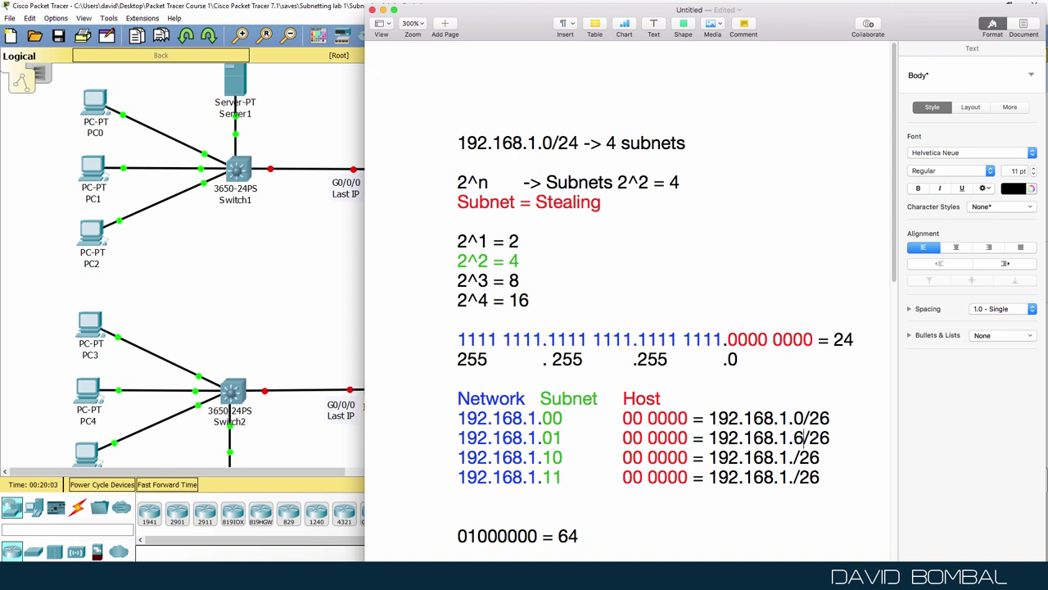
# Step: Change the bottom line to 10000000 = 128 and enter 128 in the third address
pyautogui.moveTo(542, 457); pyautogui.dragTo(708, 459)
pyautogui.click(483, 536)
pyautogui.write('0')
pyautogui.press('Left')
pyautogui.press('BackSpace')
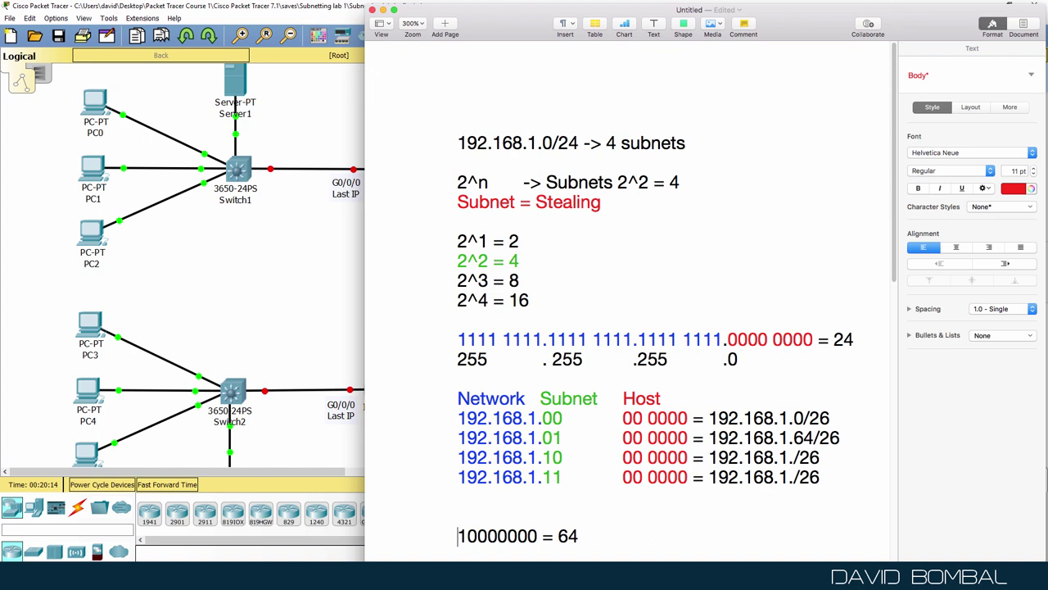
pyautogui.click(578, 536)
pyautogui.press('BackSpace')
pyautogui.press('BackSpace')
pyautogui.write('128')
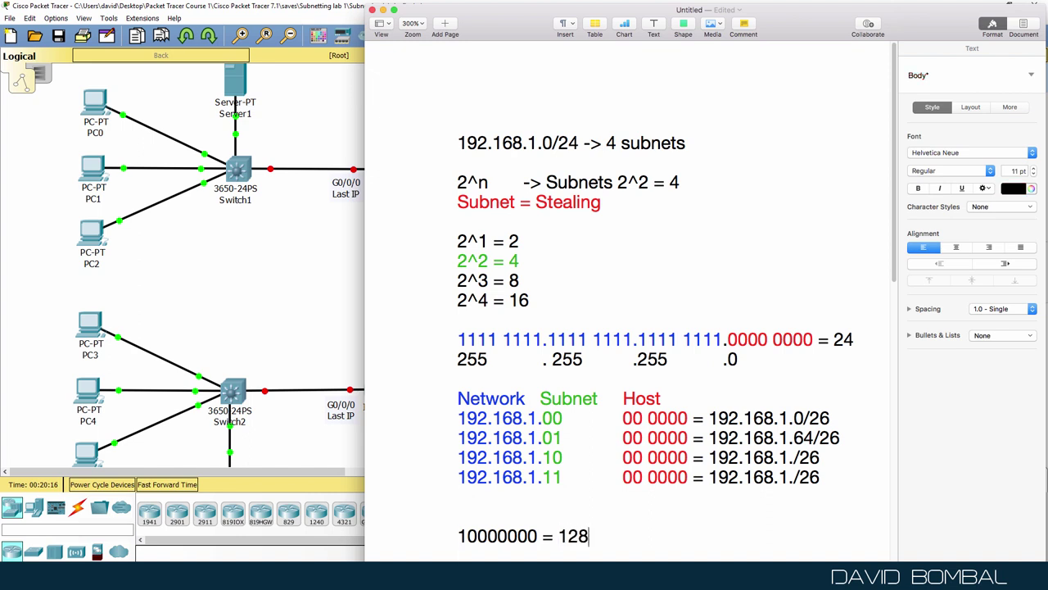
pyautogui.click(794, 457)
pyautogui.write('128')
pyautogui.moveTo(815, 437); pyautogui.dragTo(793, 437)
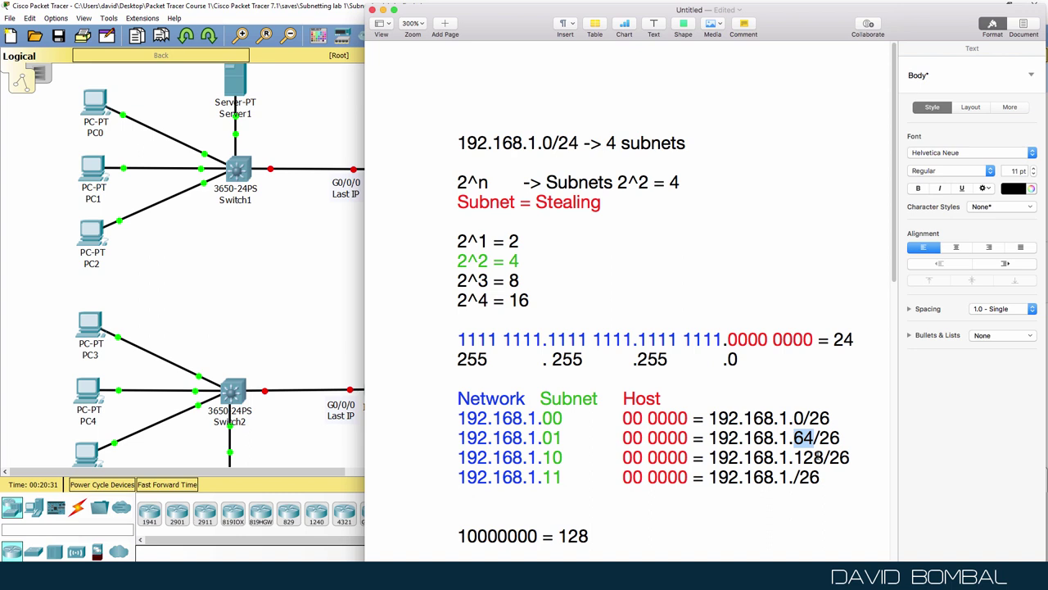
# Step: Enter 192 in the fourth address and update the bottom line to 11000000 = 192
pyautogui.click(795, 478)
pyautogui.write('192')
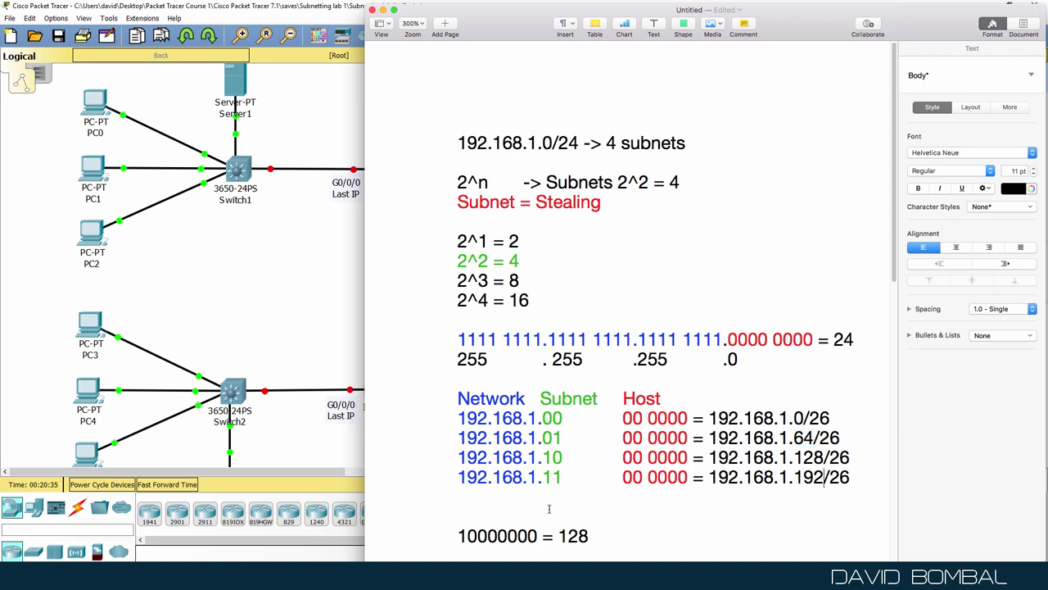
pyautogui.click(473, 538)
pyautogui.hotkey('shift', 'Right')
pyautogui.write('1')
pyautogui.press('Left')
pyautogui.hotkey('shift', 'Left')
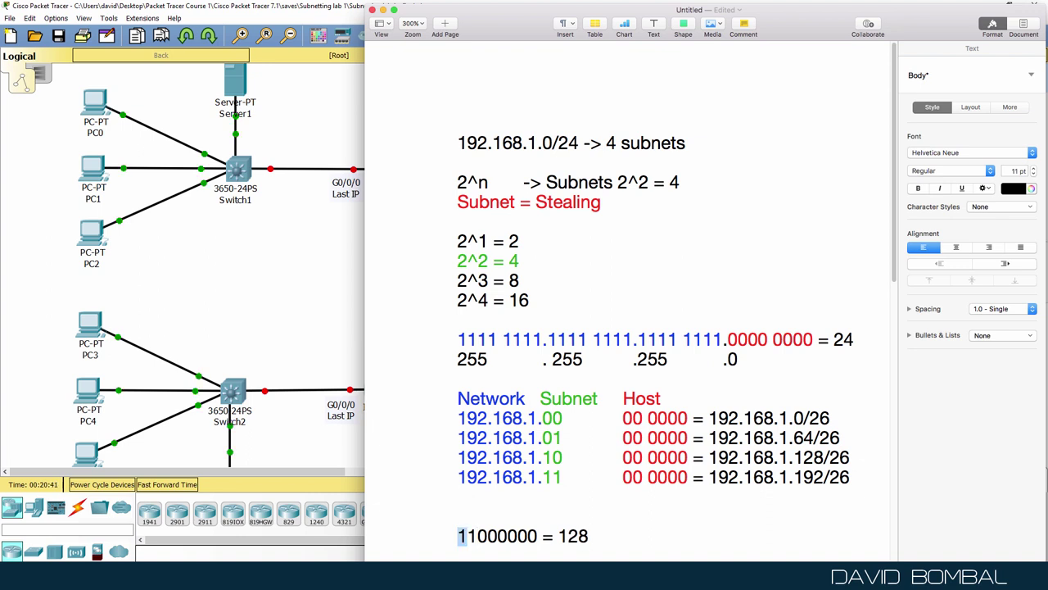
pyautogui.hotkey('shift', 'Right')
pyautogui.click(659, 536)
pyautogui.press('BackSpace')
pyautogui.press('BackSpace')
pyautogui.press('BackSpace')
pyautogui.write('192')
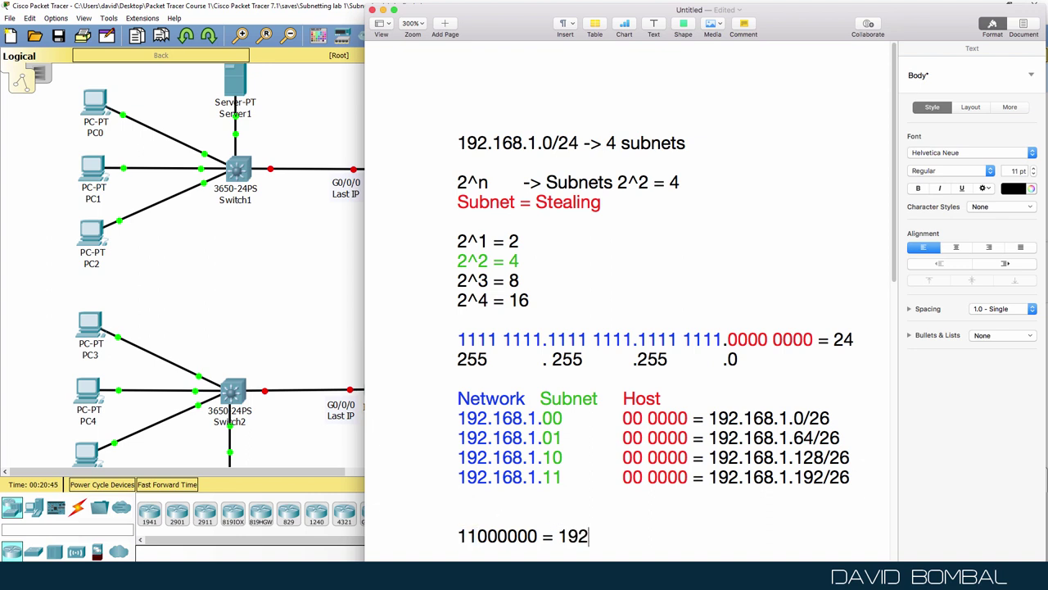
pyautogui.moveTo(457, 417); pyautogui.dragTo(867, 488)
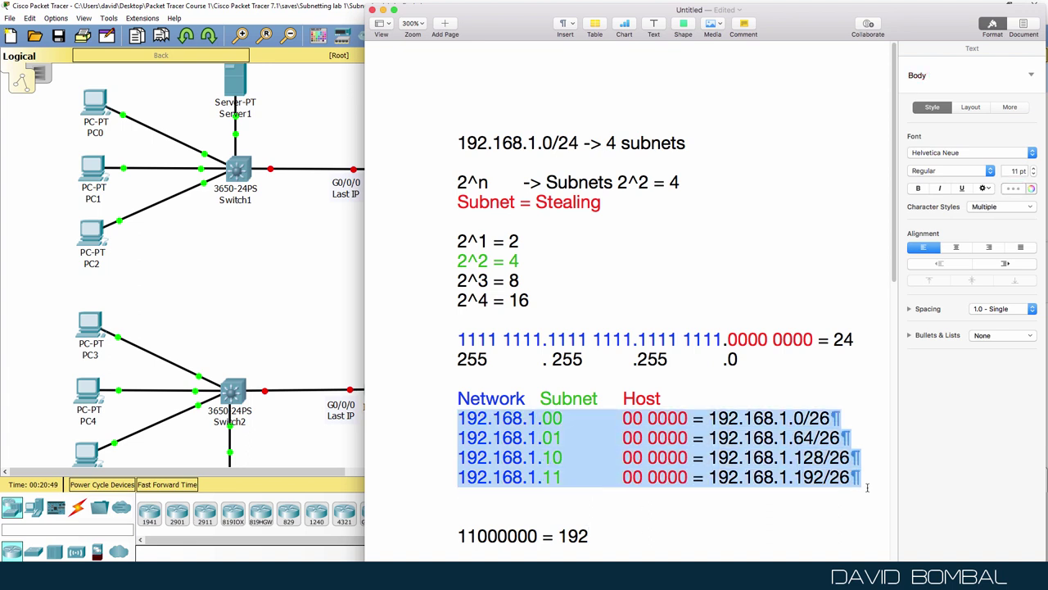
# Step: Place a 192.168.1.0/26 note just above the Switch1–R1 link in the topology
pyautogui.click(318, 316)
pyautogui.scroll(-5, 318, 315)
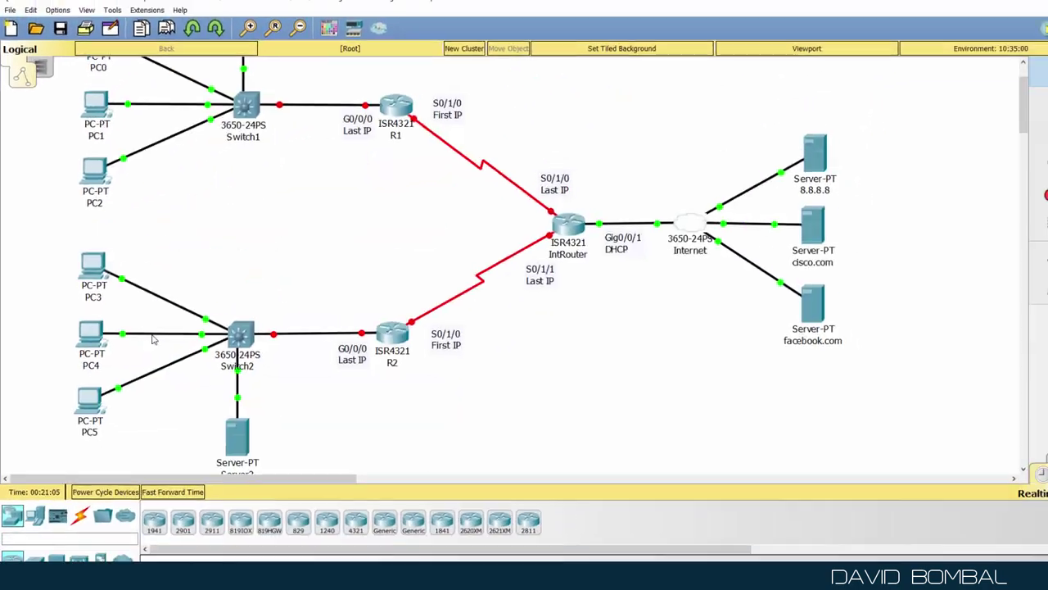
pyautogui.scroll(2, 147, 336)
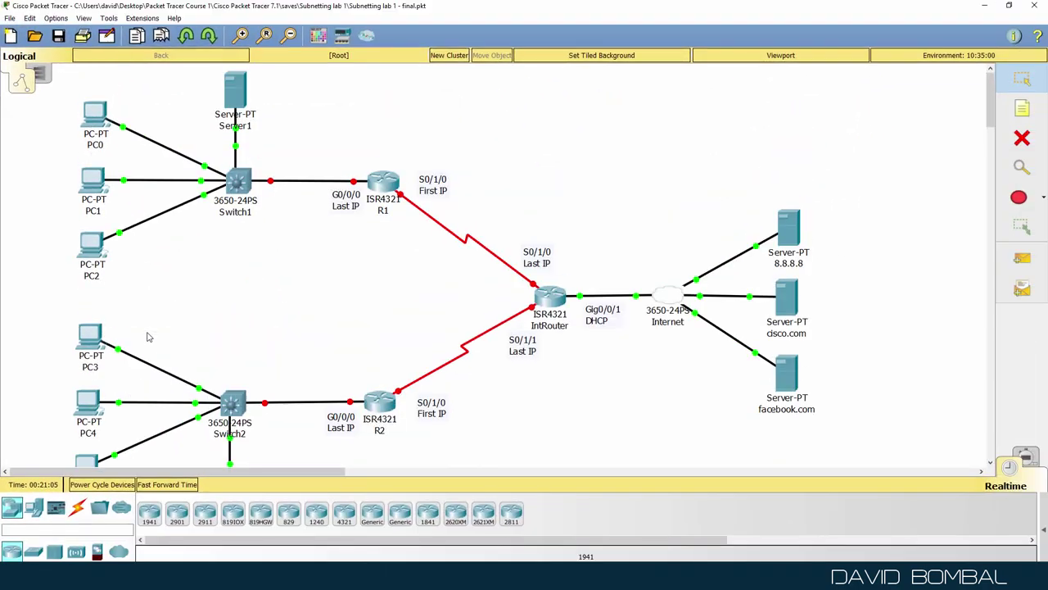
pyautogui.click(1022, 108)
pyautogui.click(300, 146)
pyautogui.write('192.168.1')
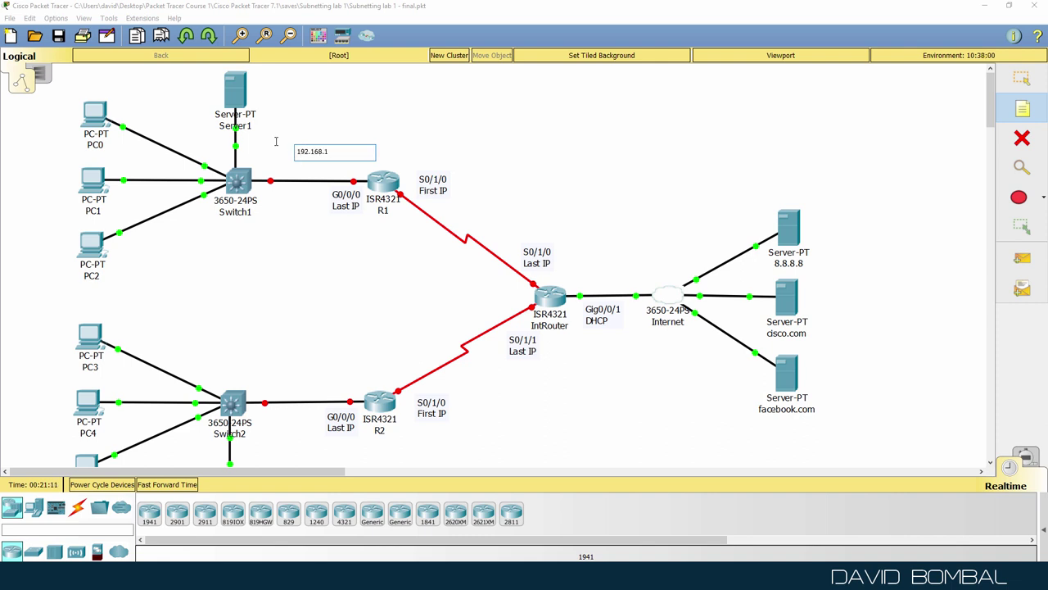
pyautogui.write('.0/2')
pyautogui.click(242, 35)
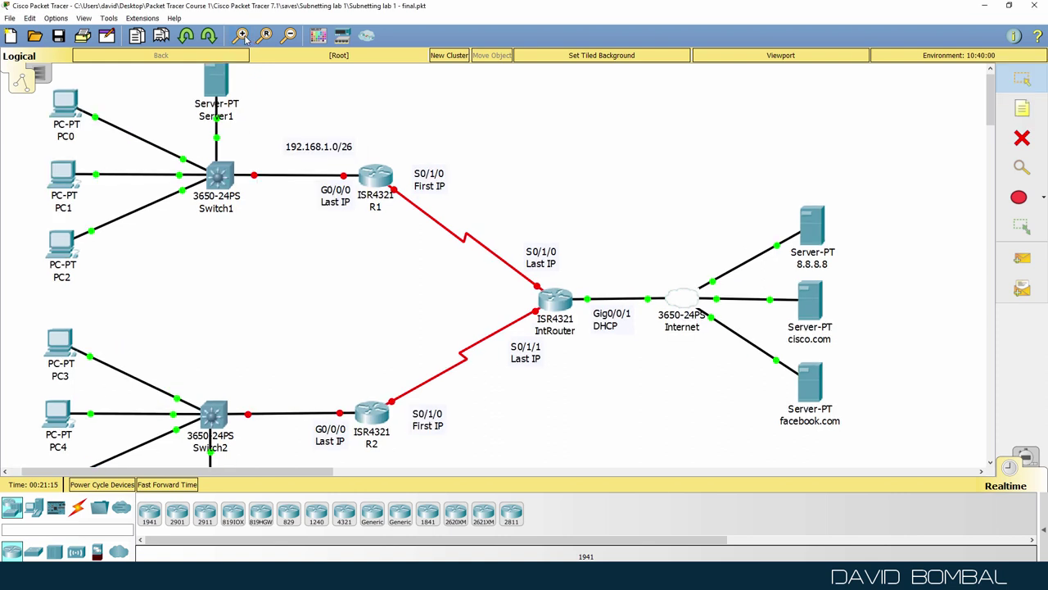
pyautogui.scroll(1, 362, 233)
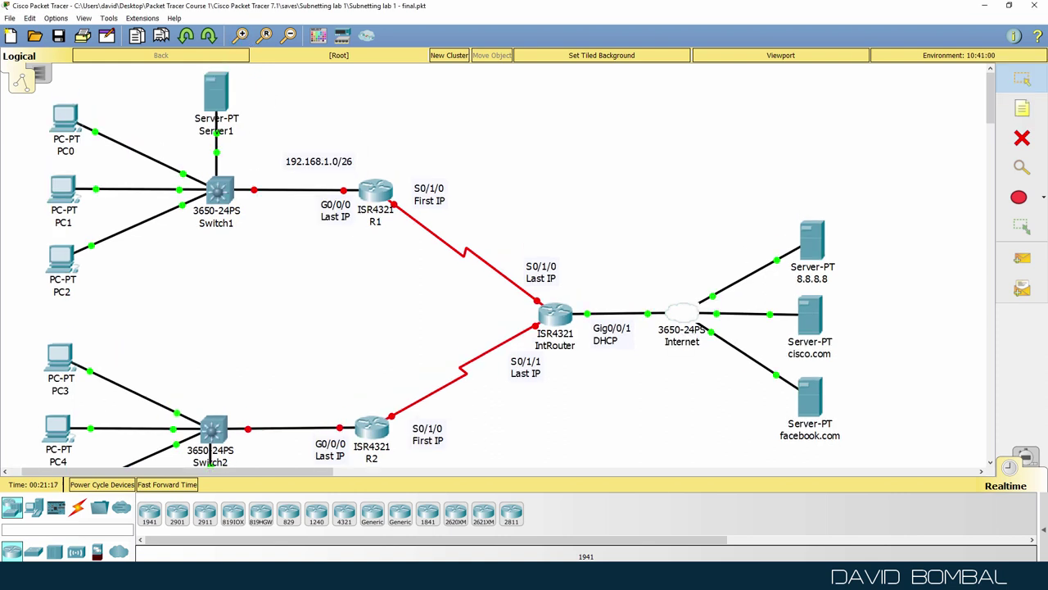
pyautogui.moveTo(308, 164); pyautogui.dragTo(273, 170)
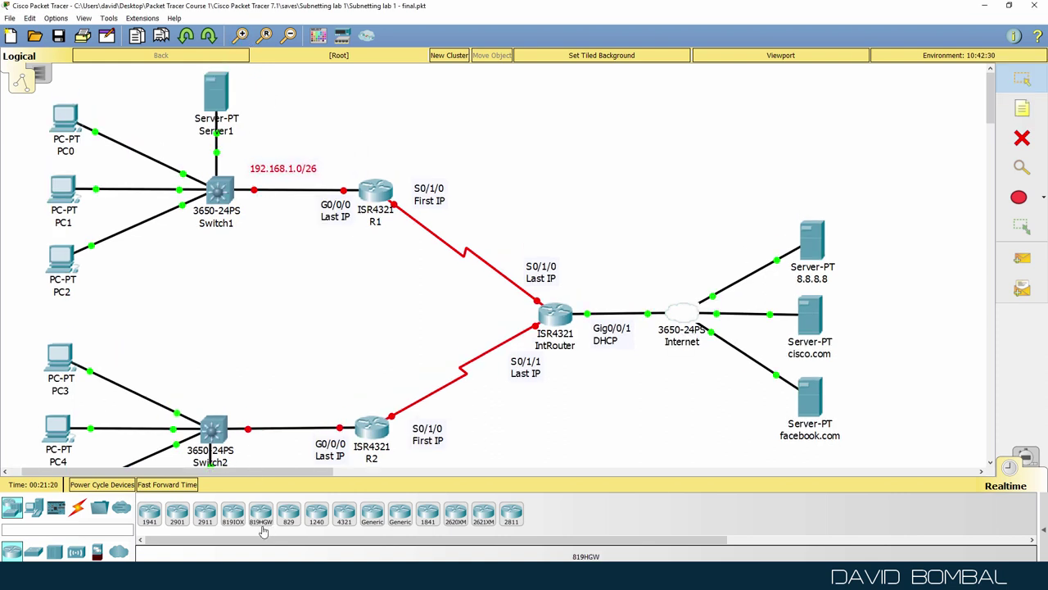
pyautogui.moveTo(708, 419); pyautogui.dragTo(830, 410)
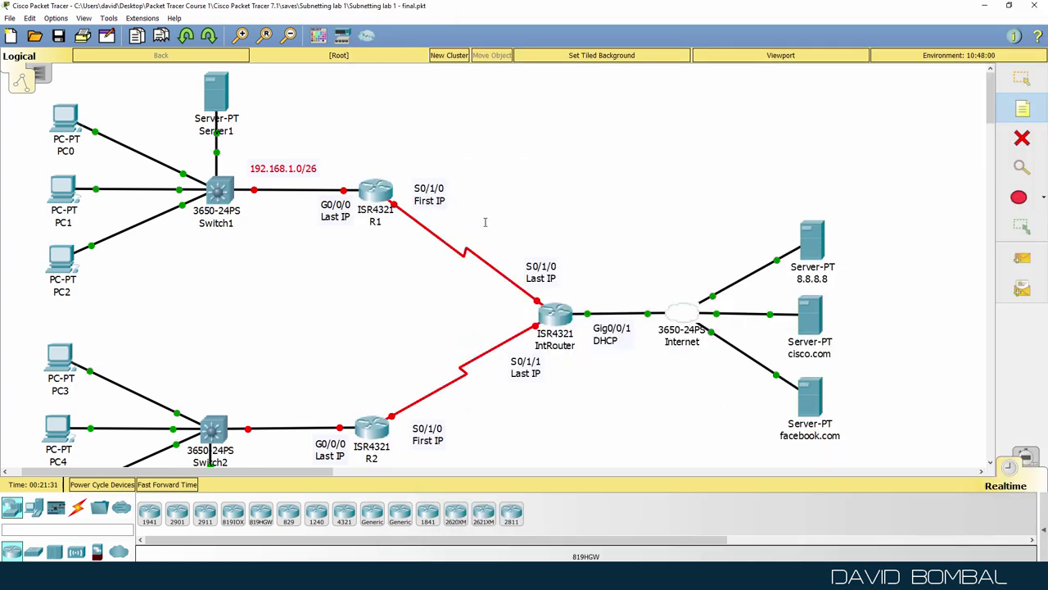
# Step: Add notes 192.168.1.64/26, 192.168.1.128/26 and 192.168.1.192/26 beside the three remaining links
pyautogui.click(483, 226)
pyautogui.write('192.168')
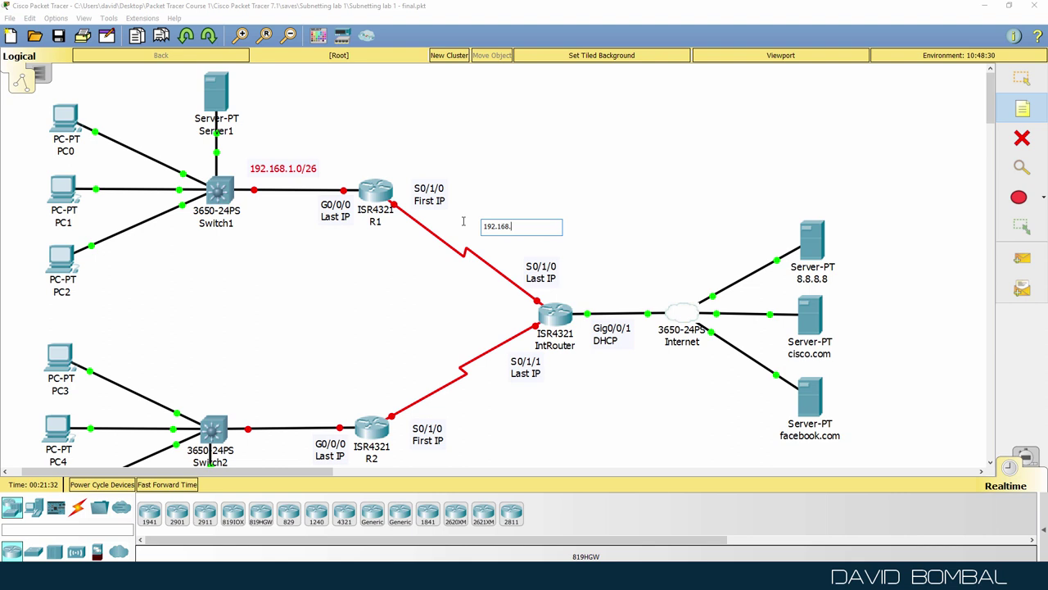
pyautogui.write('.1.64/26')
pyautogui.click(253, 392)
pyautogui.write('192.168.1.128/26')
pyautogui.click(421, 355)
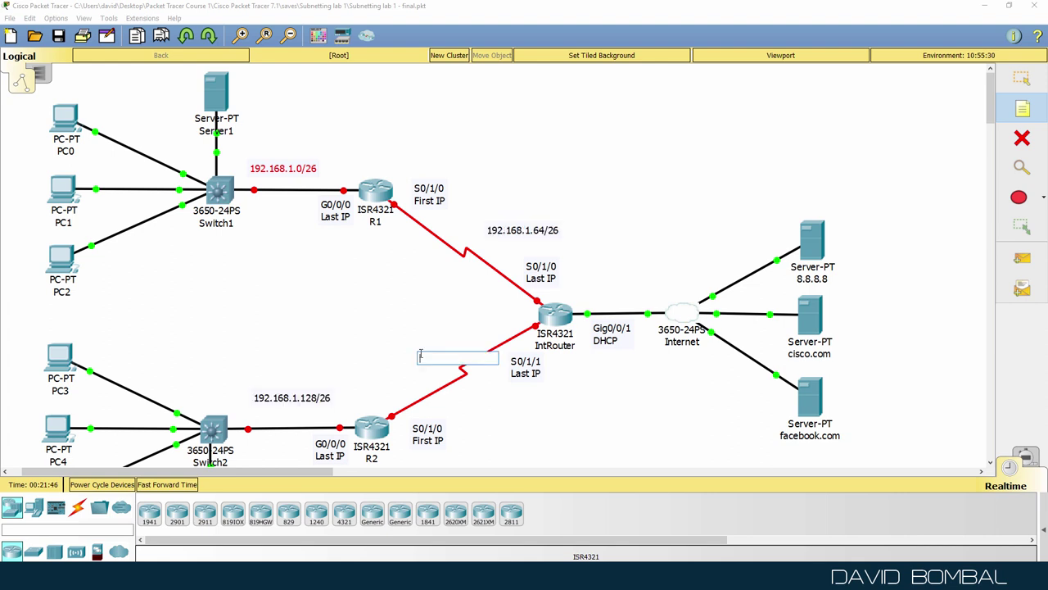
pyautogui.write('192.168.1.192/26')
pyautogui.press('Escape')
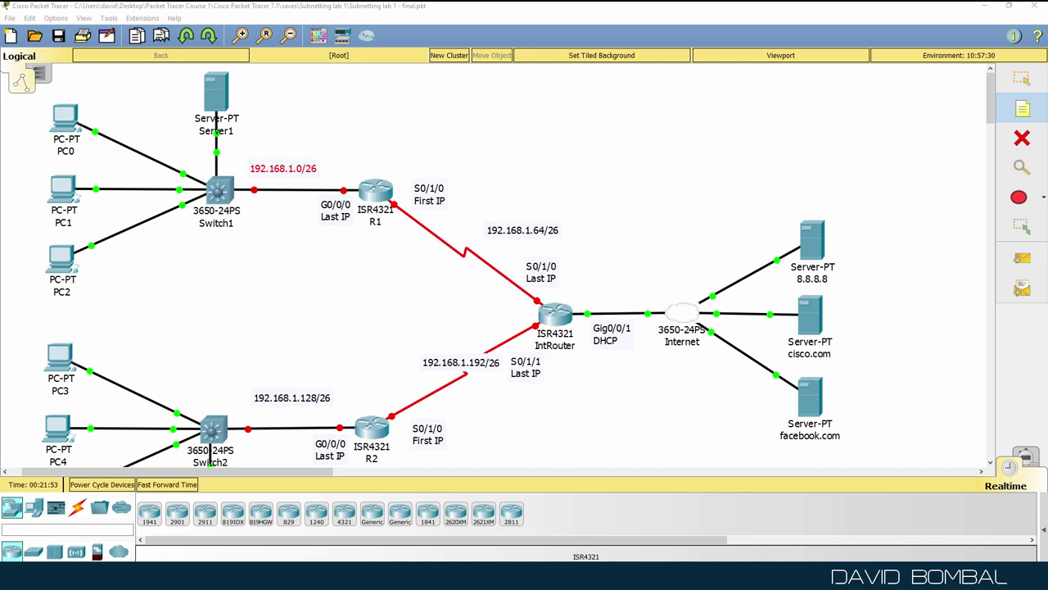
pyautogui.click(1019, 81)
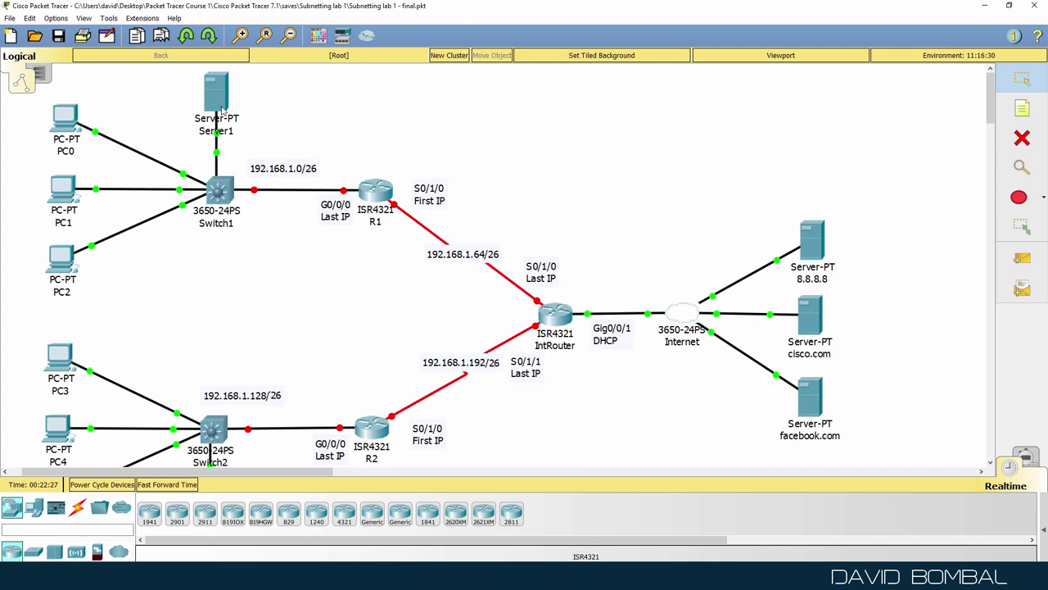
pyautogui.scroll(-5, 168, 398)
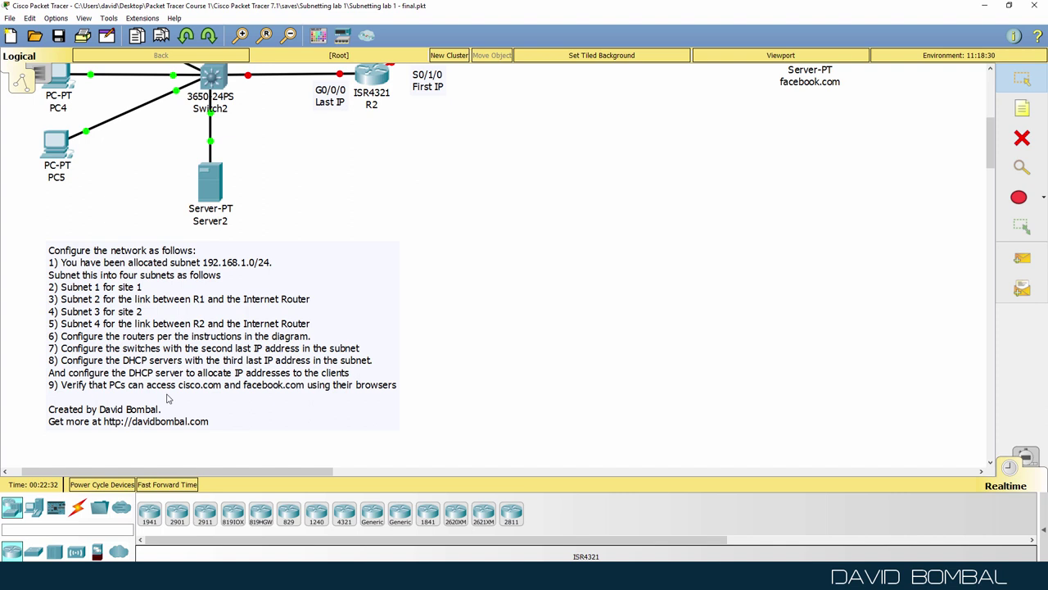
pyautogui.scroll(5, 168, 398)
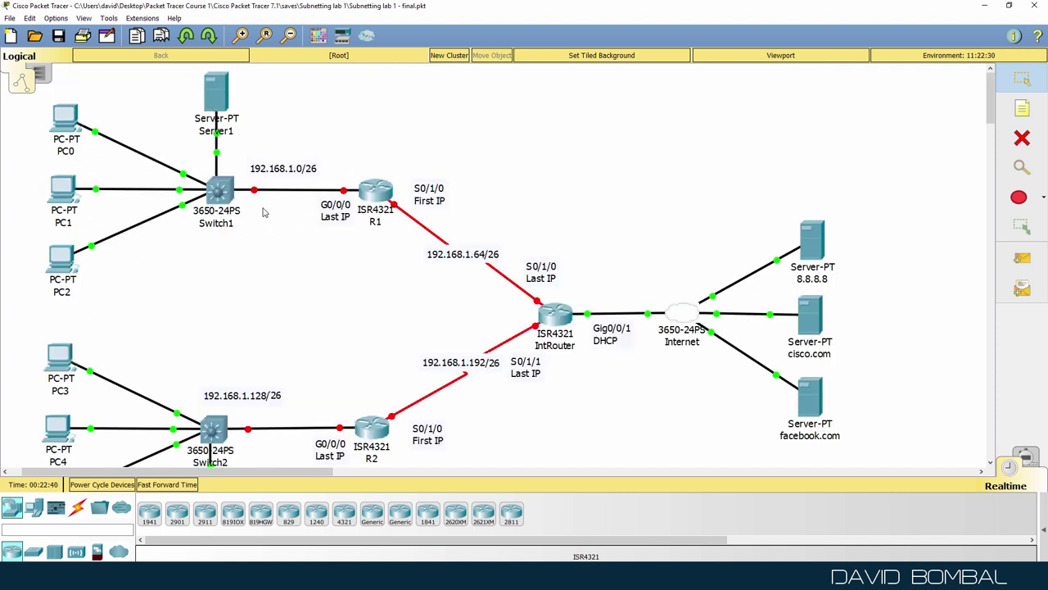